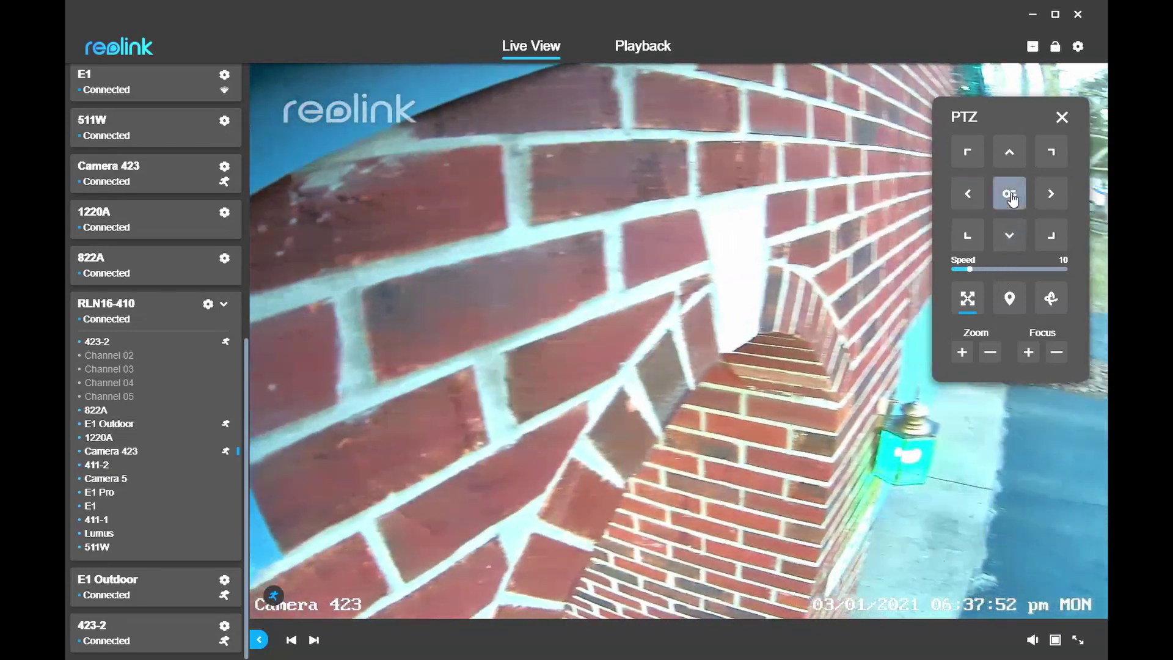
- Test Camera 423's automatic PTZ panning at speed 64 and again at speed 6
{"action": "left_click", "coordinate": [1009, 195]}
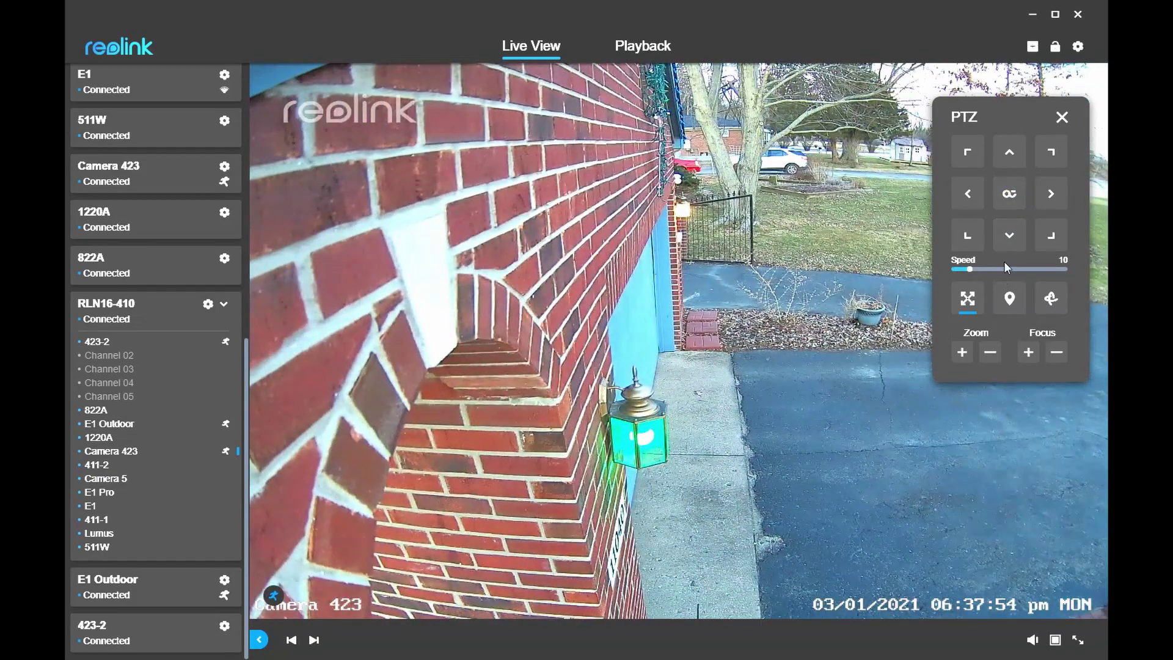
{"action": "left_click_drag", "start_coordinate": [969, 269], "coordinate": [1066, 269]}
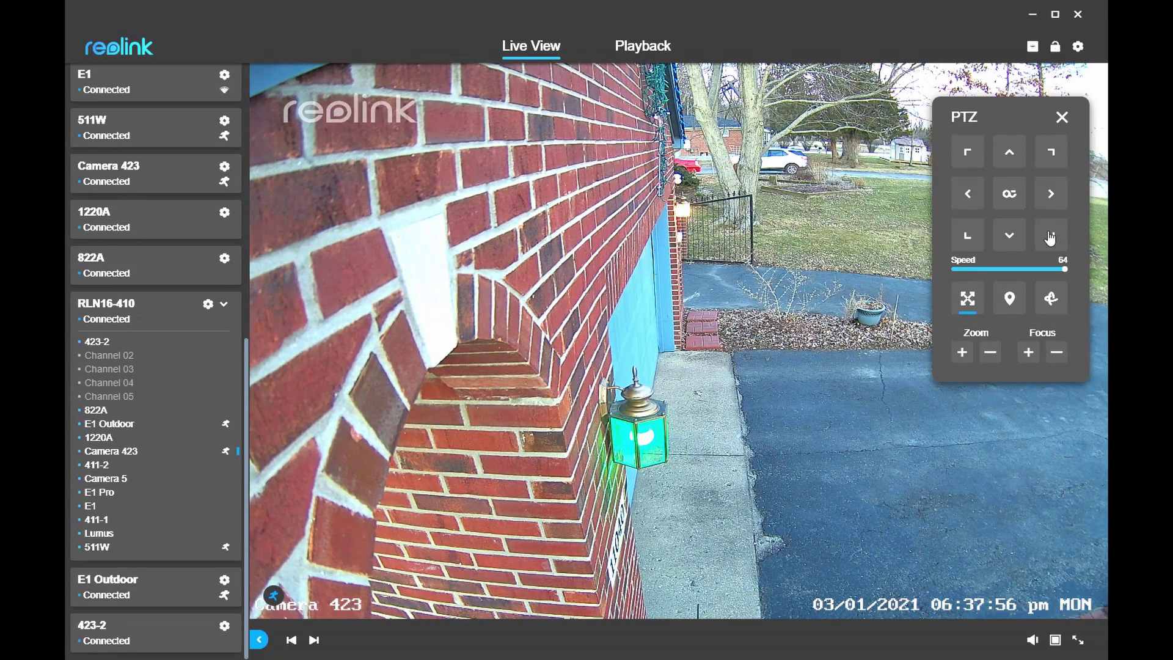
{"action": "left_click", "coordinate": [1009, 194]}
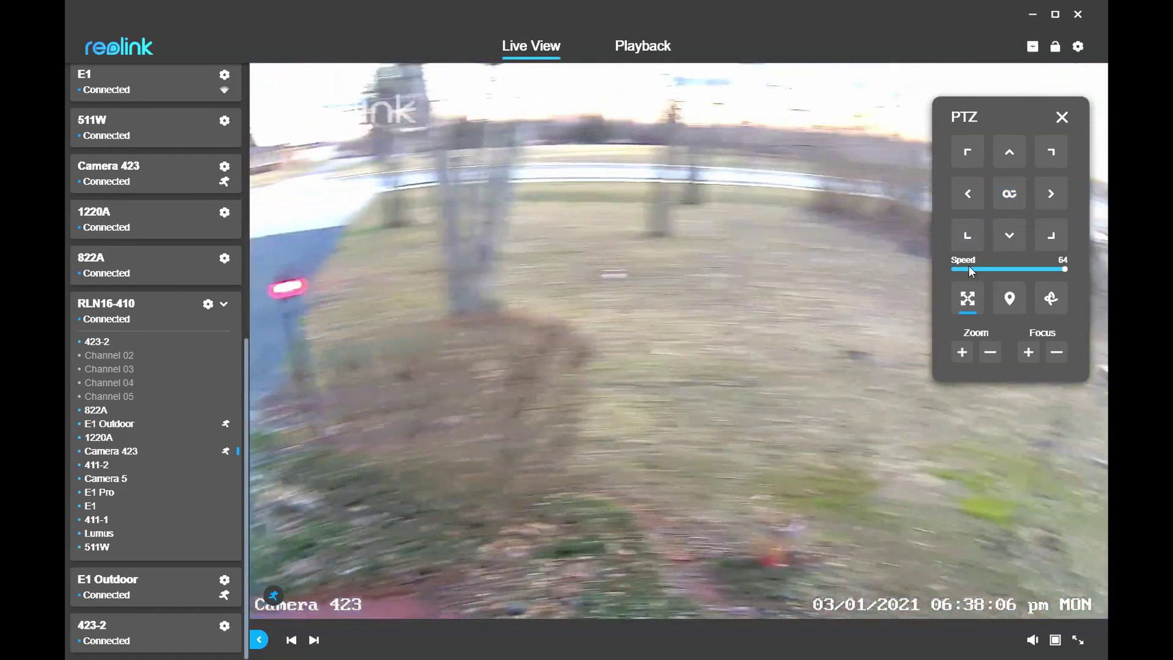
{"action": "left_click", "coordinate": [965, 269]}
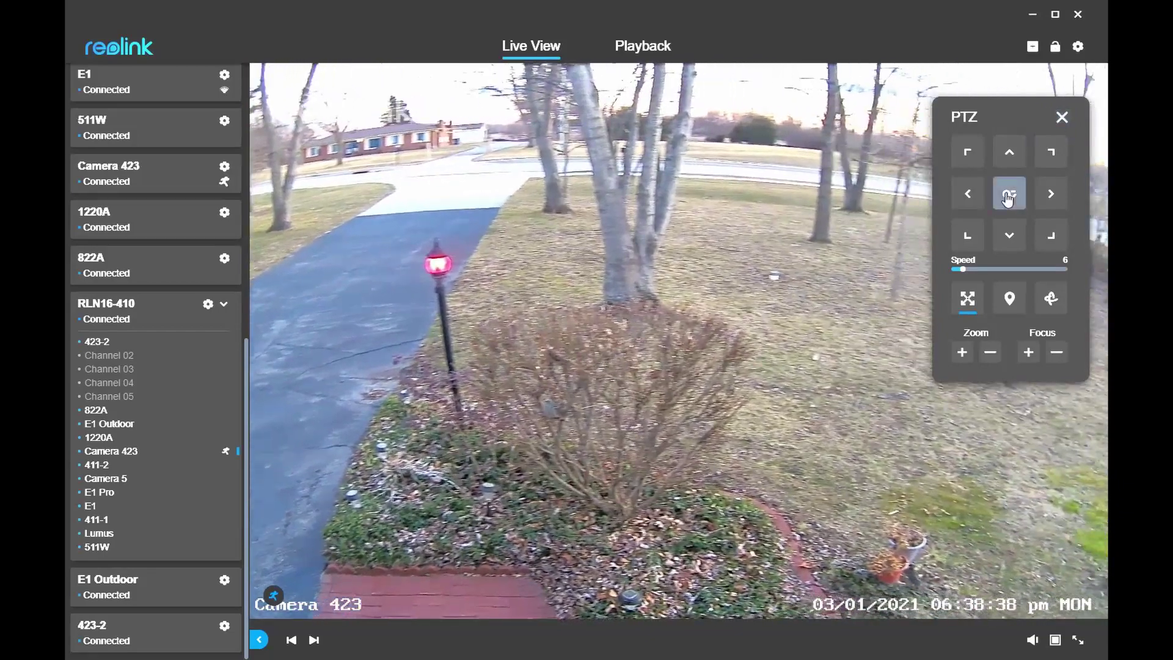
{"action": "left_click", "coordinate": [1009, 193]}
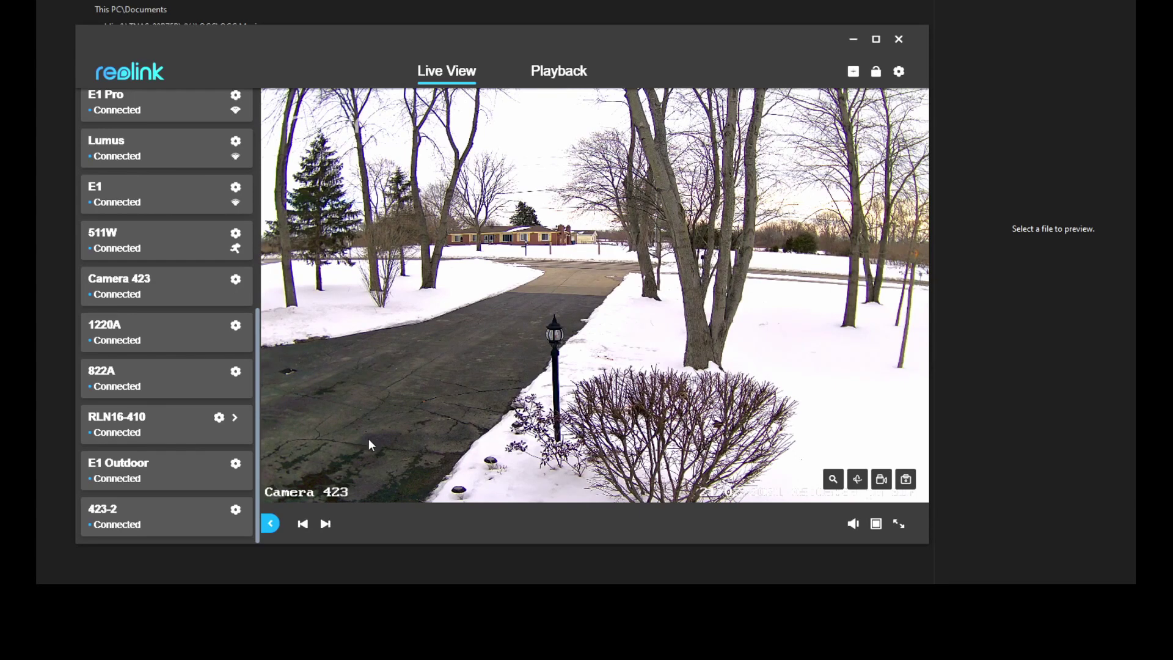
- Open Camera 423's settings and review its Display options and Detection alarm settings
{"action": "left_click", "coordinate": [236, 281]}
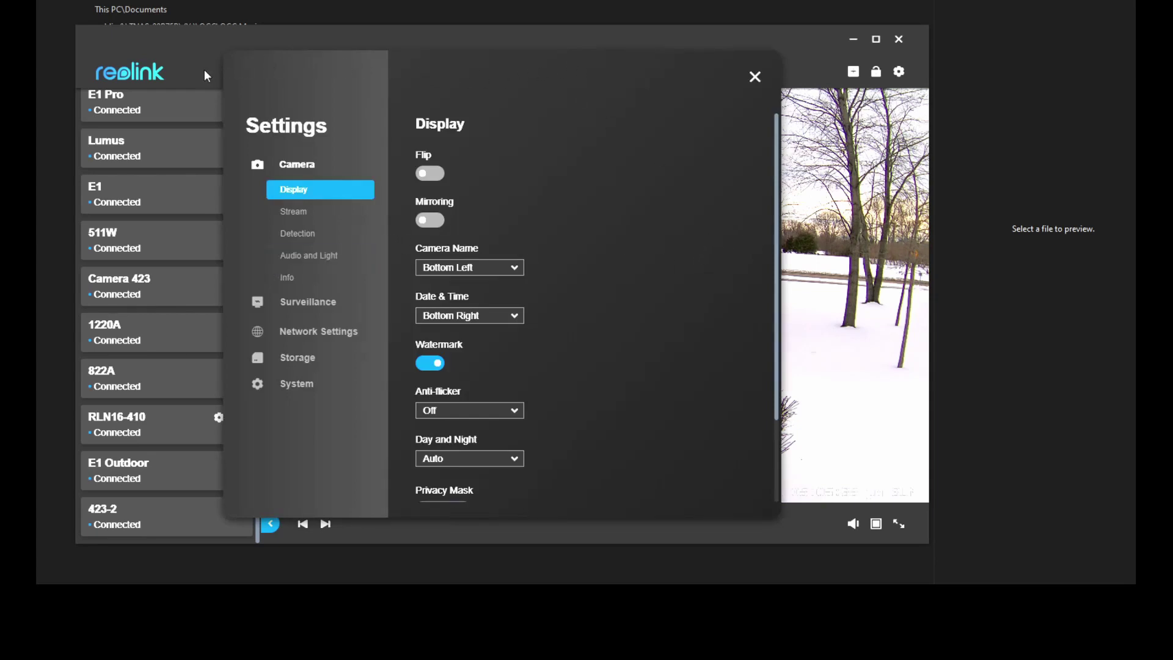
{"action": "left_click_drag", "start_coordinate": [526, 75], "coordinate": [474, 85]}
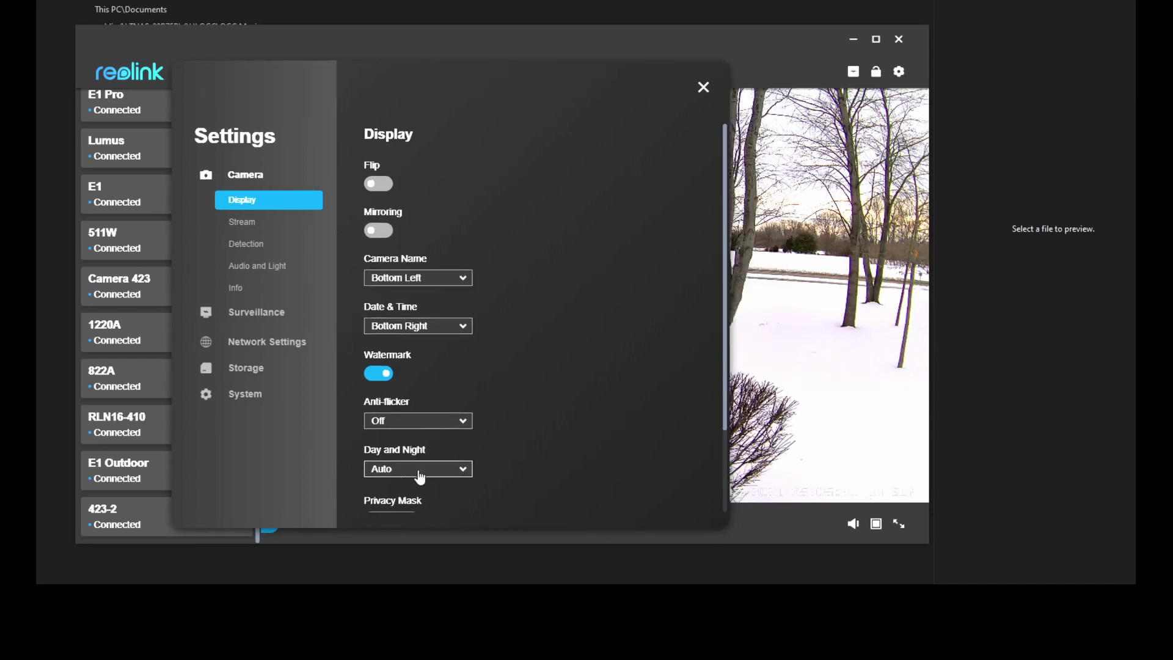
{"action": "scroll", "coordinate": [510, 435], "scroll_direction": "down", "scroll_amount": 1}
{"action": "scroll", "coordinate": [498, 437], "scroll_direction": "down", "scroll_amount": 3}
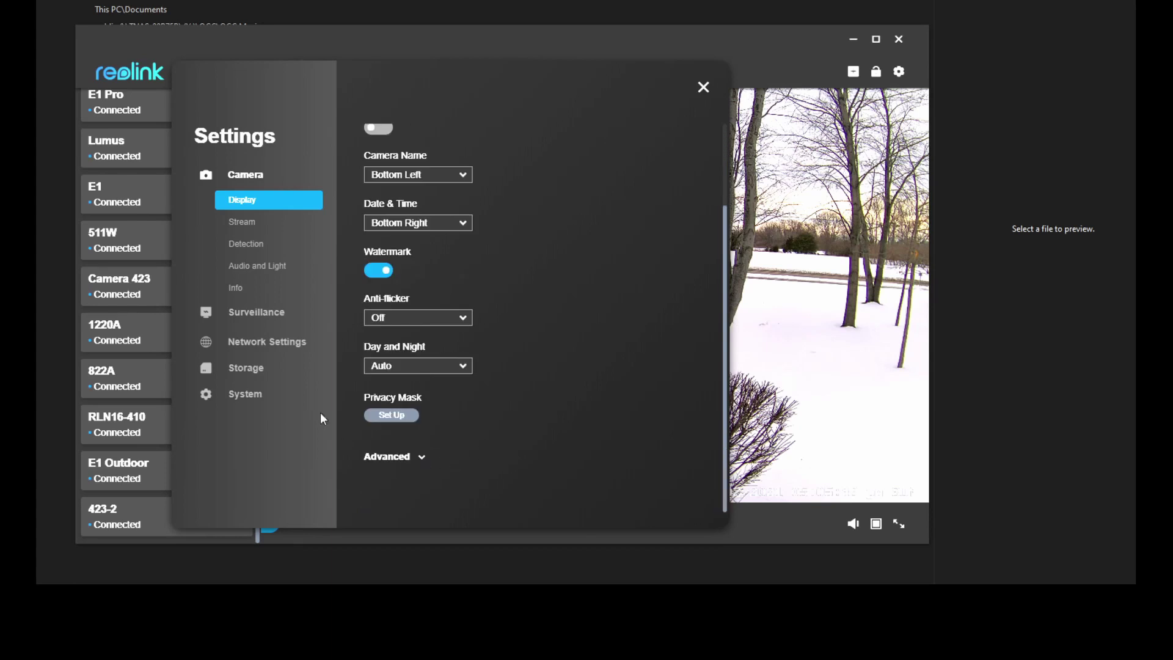
{"action": "left_click", "coordinate": [245, 397]}
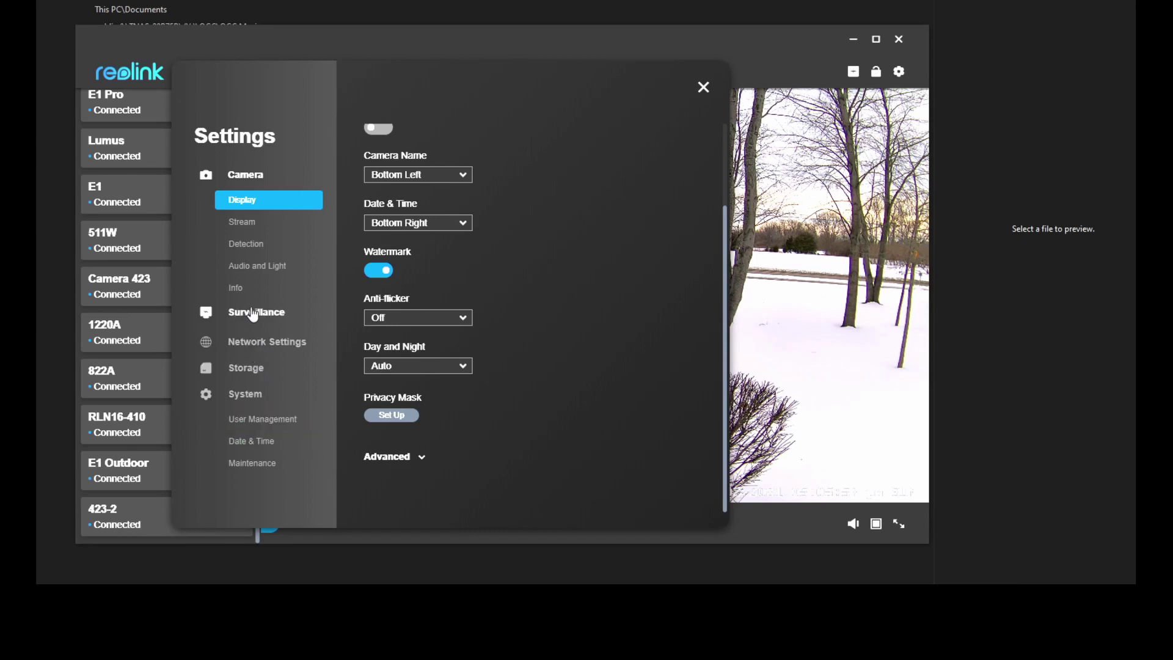
{"action": "left_click", "coordinate": [251, 249]}
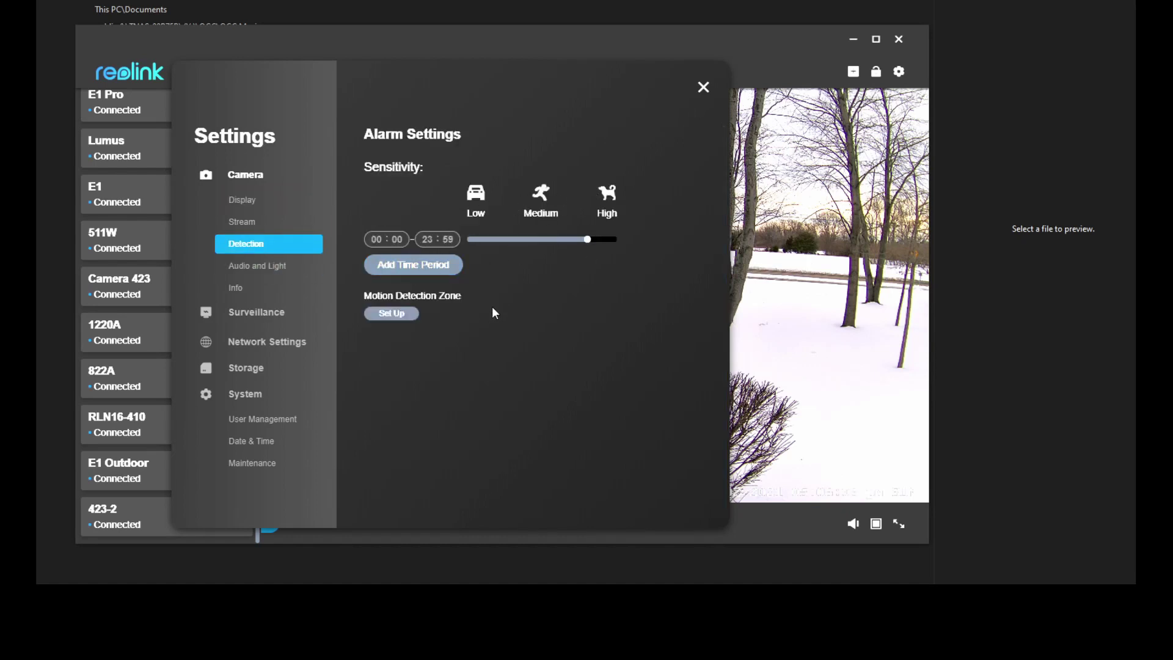
- Open the motion detection zone setup and paint a zone over the road and the far end of the driveway
{"action": "left_click", "coordinate": [392, 314]}
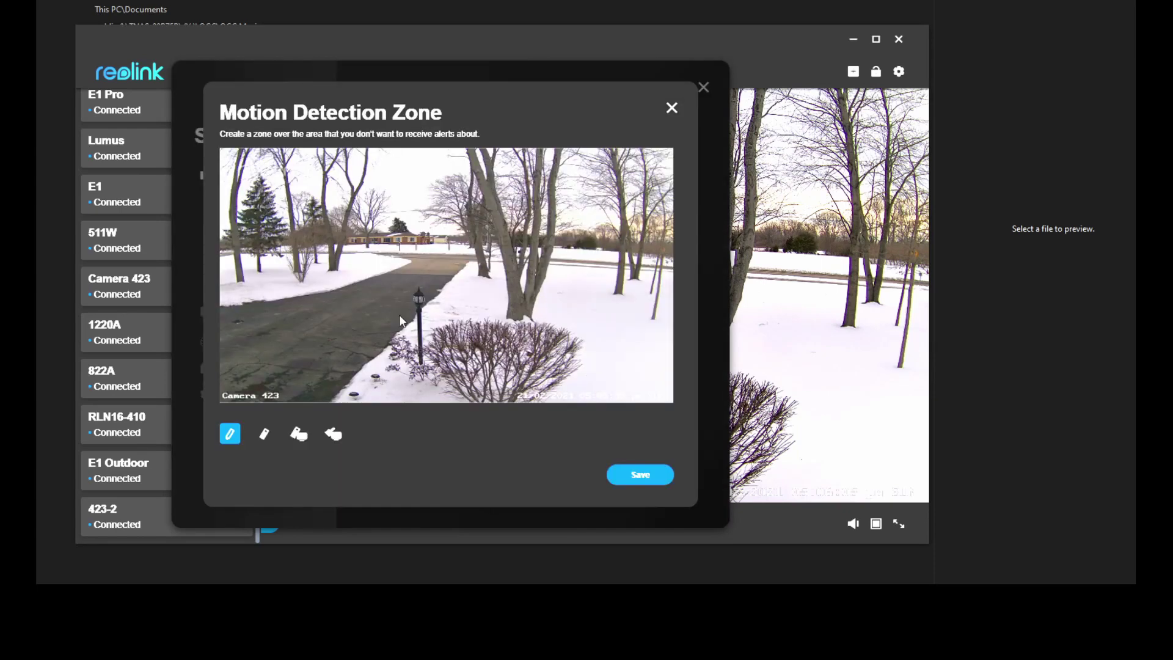
{"action": "mouse_move", "coordinate": [364, 252]}
{"action": "left_mouse_down"}
{"action": "mouse_move", "coordinate": [341, 256]}
{"action": "mouse_move", "coordinate": [376, 273]}
{"action": "mouse_move", "coordinate": [357, 266]}
{"action": "mouse_move", "coordinate": [449, 250]}
{"action": "mouse_move", "coordinate": [324, 260]}
{"action": "mouse_move", "coordinate": [344, 260]}
{"action": "left_mouse_up"}
{"action": "mouse_move", "coordinate": [414, 253]}
{"action": "left_mouse_down"}
{"action": "mouse_move", "coordinate": [357, 253]}
{"action": "mouse_move", "coordinate": [520, 267]}
{"action": "left_mouse_up"}
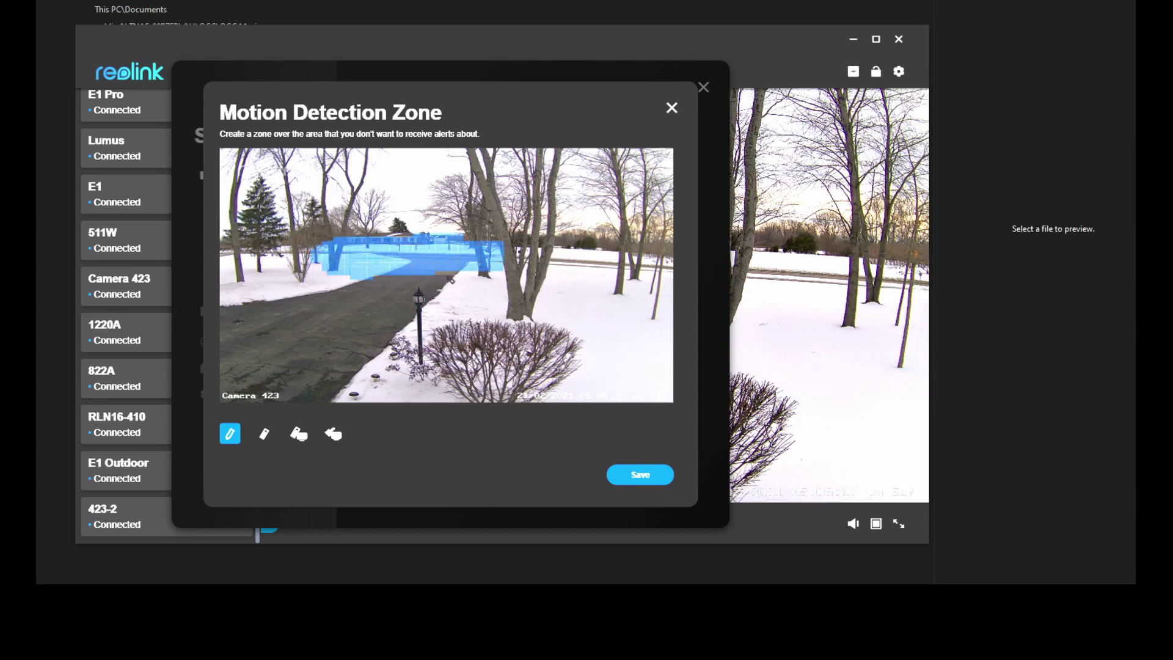
{"action": "mouse_move", "coordinate": [451, 280]}
{"action": "left_mouse_down"}
{"action": "mouse_move", "coordinate": [519, 263]}
{"action": "mouse_move", "coordinate": [391, 276]}
{"action": "left_mouse_up"}
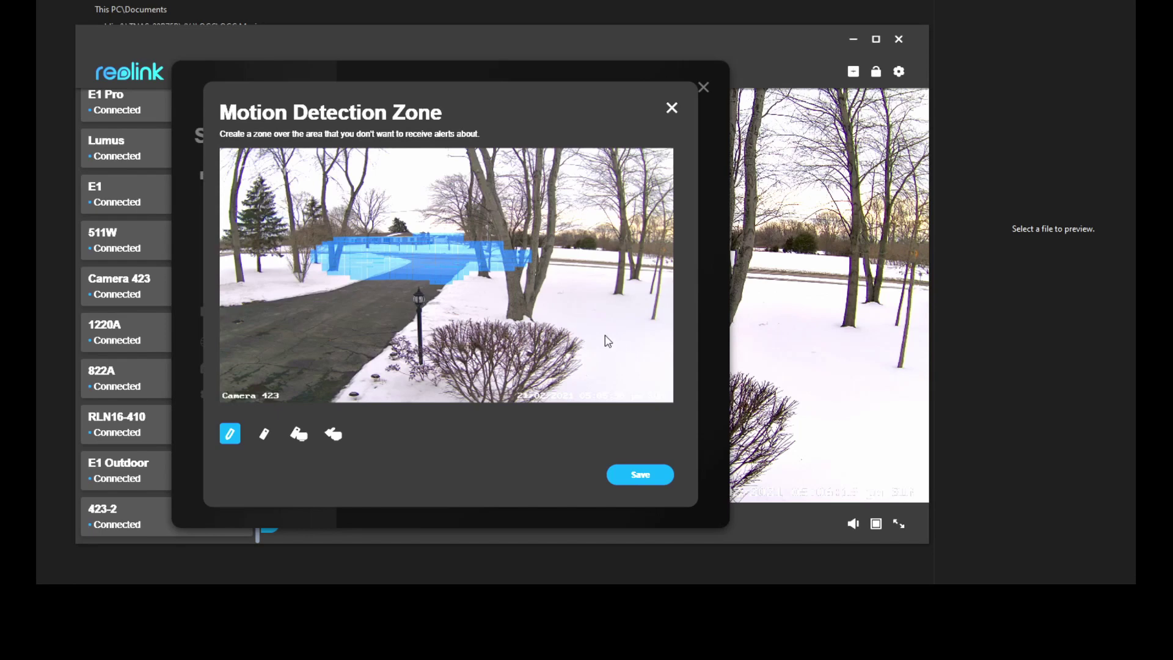
- Try erasing part of the zone, filling the whole image and clearing it, and close the zone editor without saving
{"action": "left_click", "coordinate": [264, 434]}
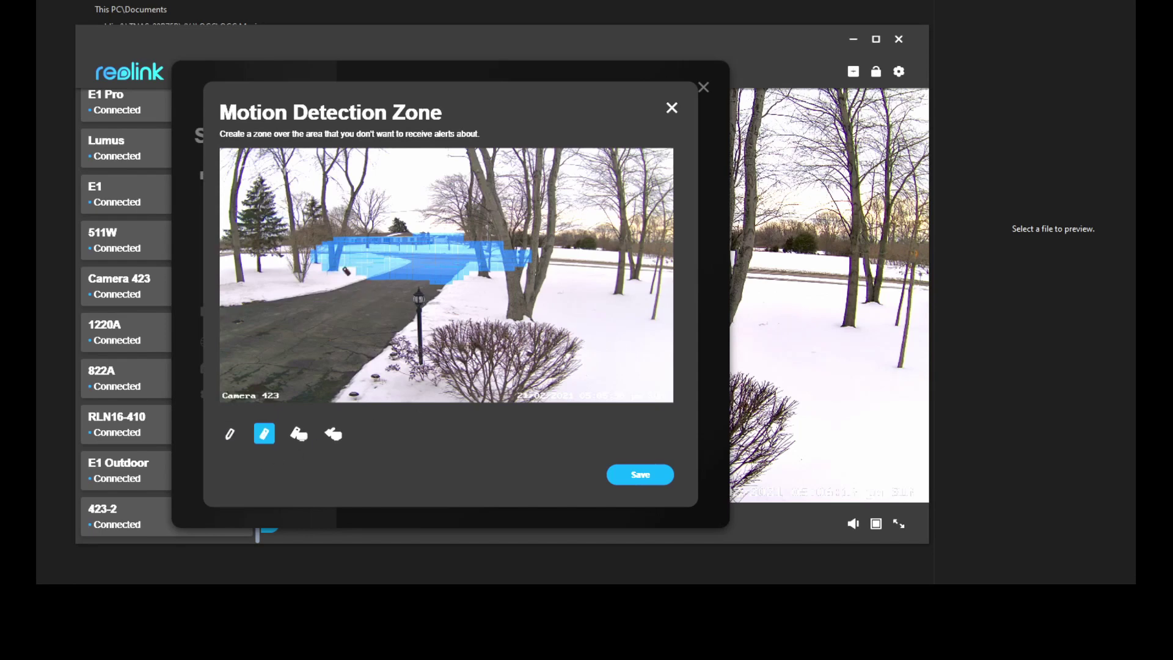
{"action": "mouse_move", "coordinate": [314, 274]}
{"action": "left_mouse_down"}
{"action": "mouse_move", "coordinate": [299, 264]}
{"action": "mouse_move", "coordinate": [383, 256]}
{"action": "mouse_move", "coordinate": [437, 294]}
{"action": "mouse_move", "coordinate": [466, 269]}
{"action": "mouse_move", "coordinate": [496, 273]}
{"action": "mouse_move", "coordinate": [488, 256]}
{"action": "mouse_move", "coordinate": [351, 242]}
{"action": "mouse_move", "coordinate": [370, 273]}
{"action": "mouse_move", "coordinate": [466, 255]}
{"action": "left_mouse_up"}
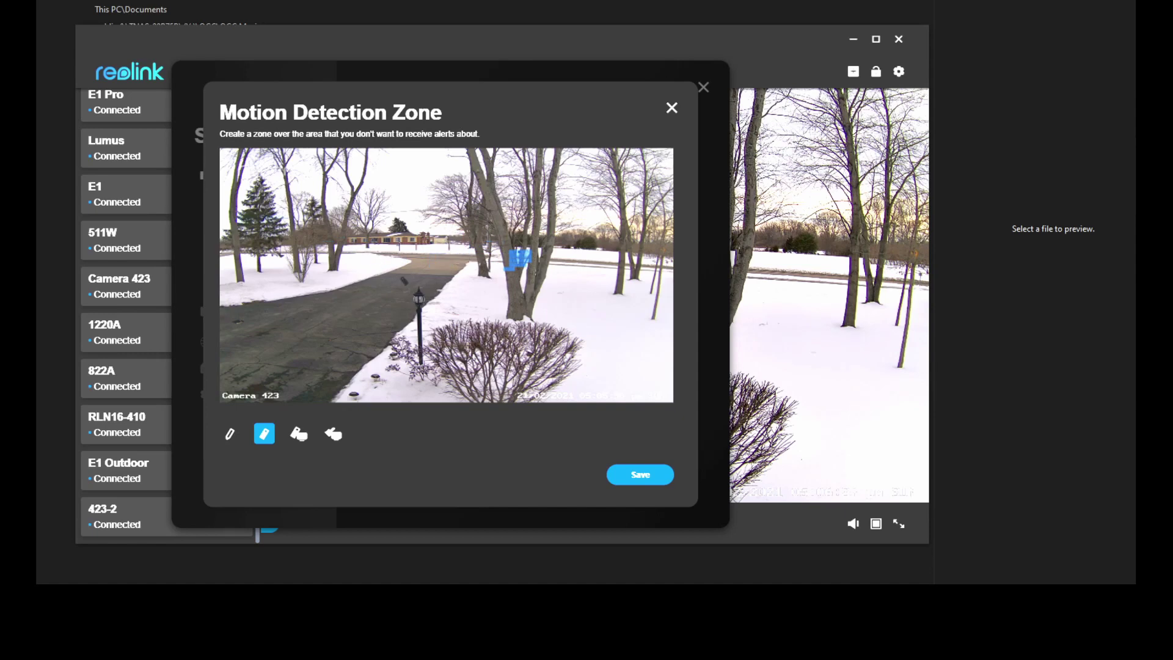
{"action": "left_click", "coordinate": [333, 435]}
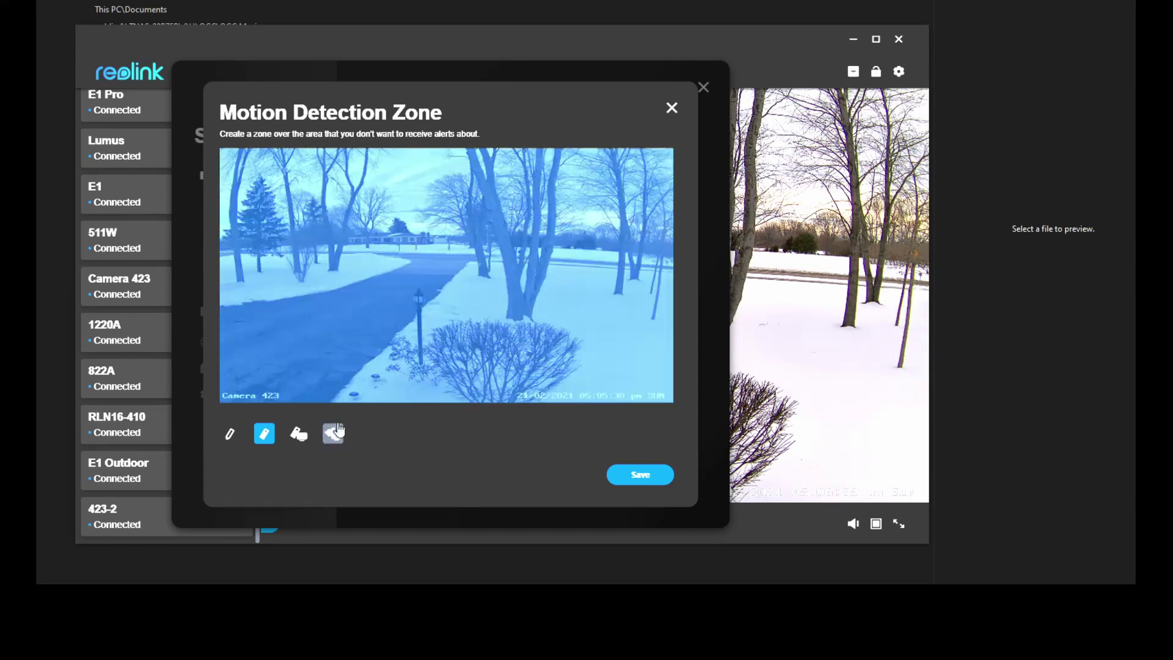
{"action": "left_click", "coordinate": [297, 437]}
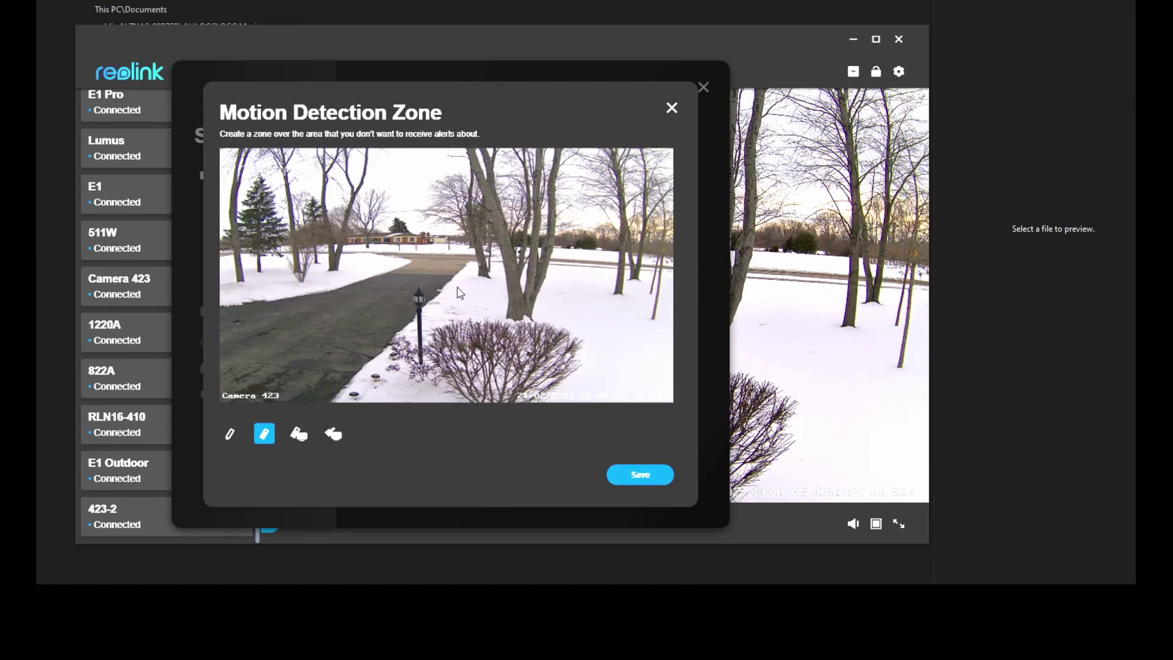
{"action": "left_click", "coordinate": [671, 109]}
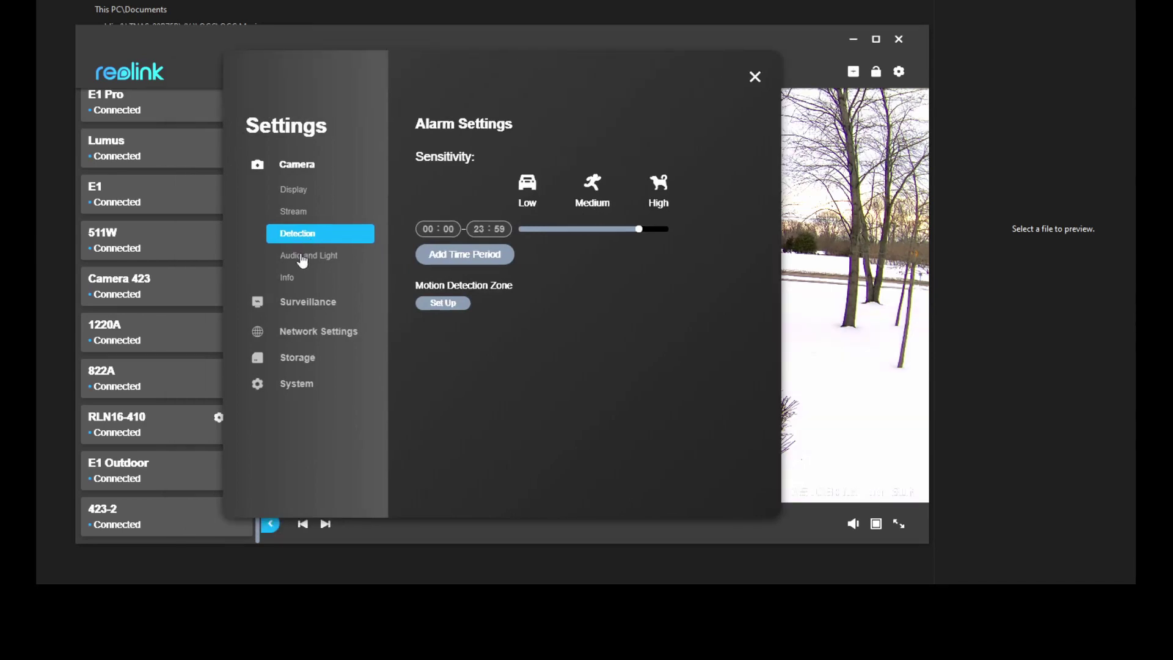
- Review the camera's audio and infrared light options and its Surveillance recording settings
{"action": "left_click", "coordinate": [301, 259]}
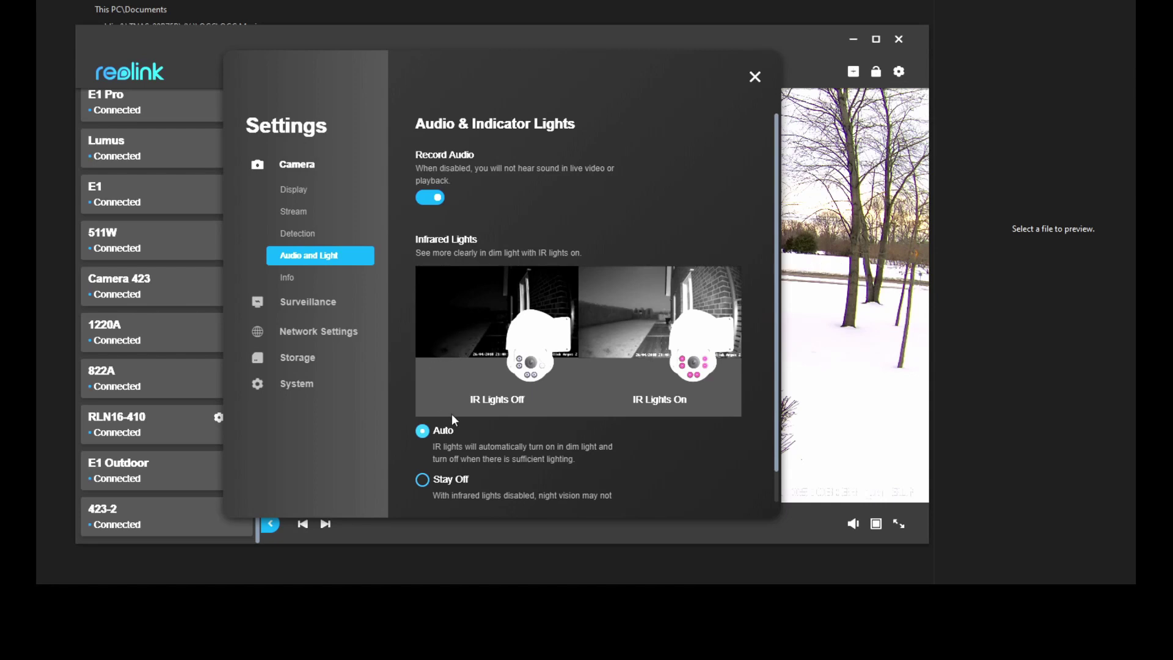
{"action": "scroll", "coordinate": [455, 419], "scroll_direction": "down", "scroll_amount": 1}
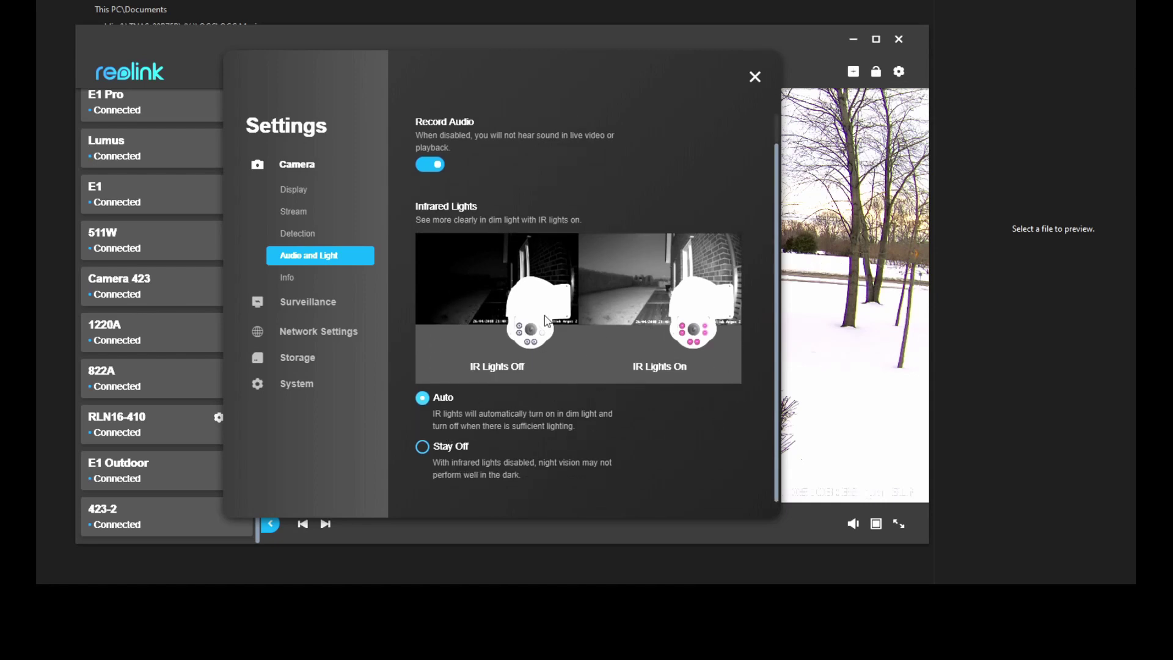
{"action": "left_click", "coordinate": [301, 306]}
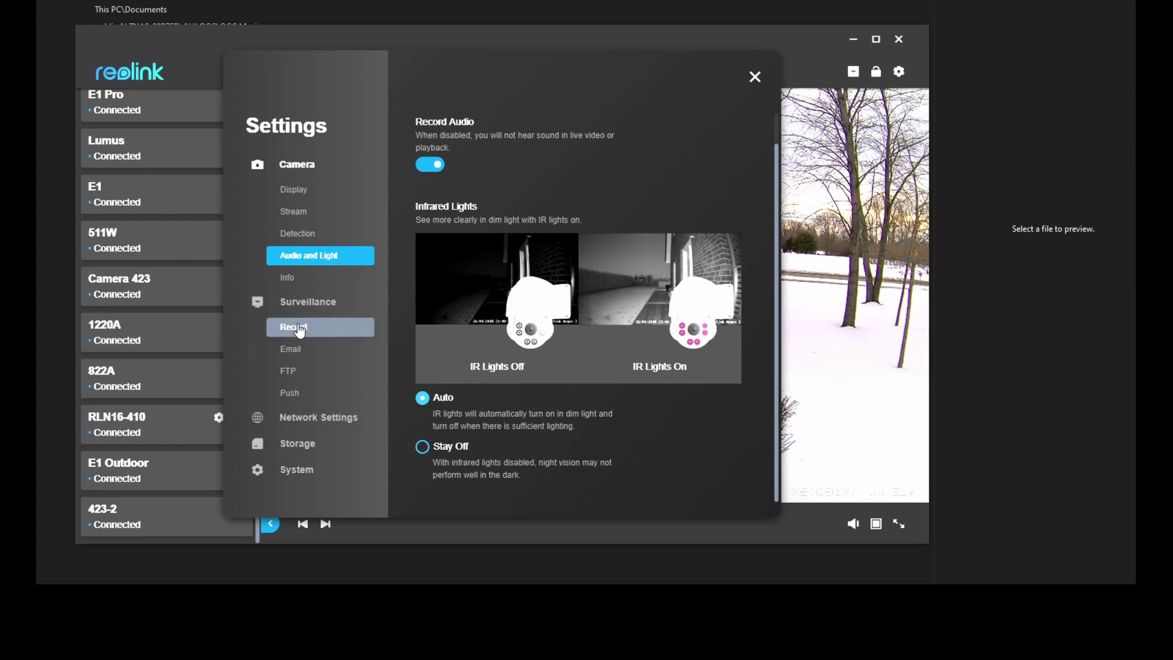
{"action": "left_click", "coordinate": [299, 329]}
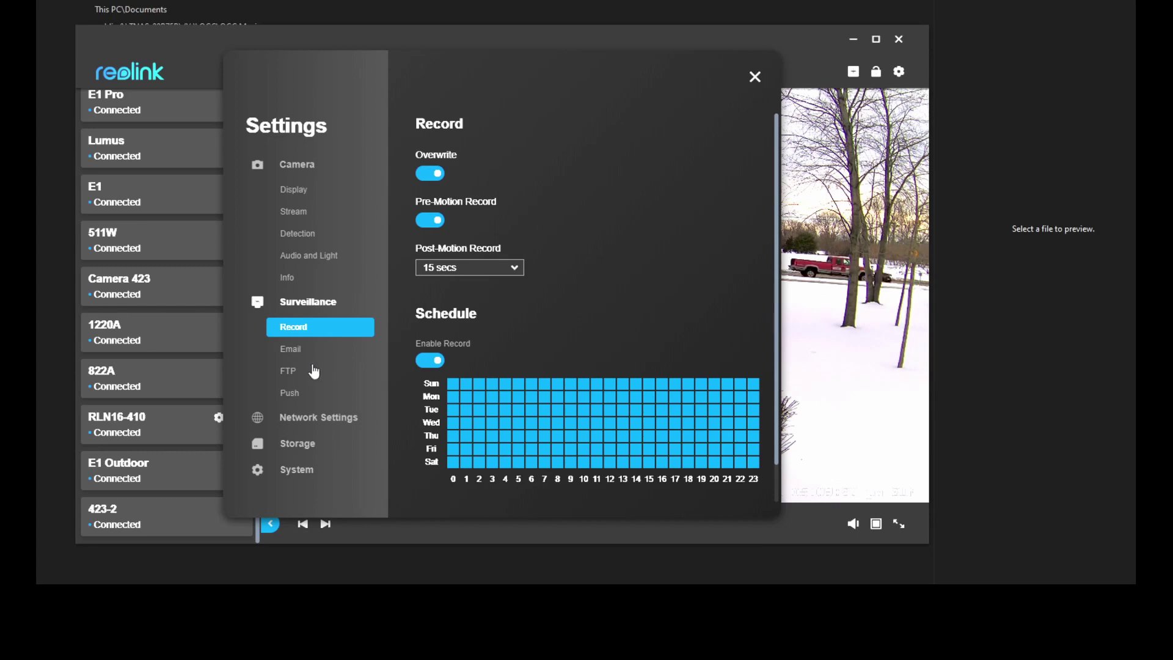
- Review the email alert, FTP and push notification schedules, including the expanded email server settings
{"action": "left_click", "coordinate": [292, 350]}
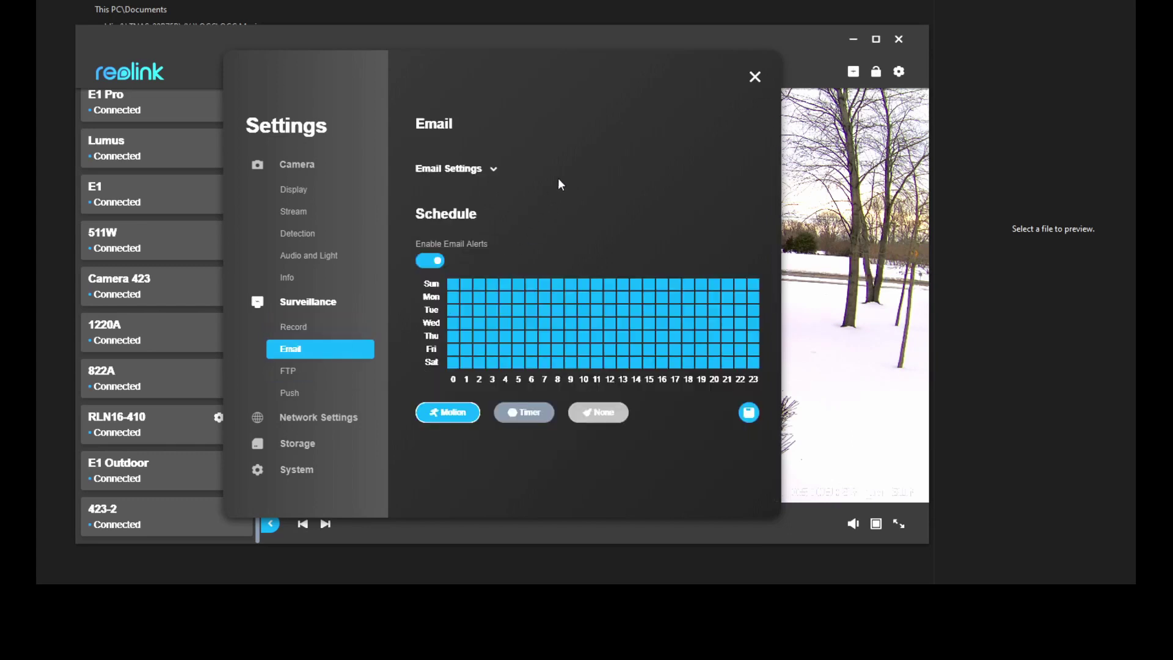
{"action": "left_click", "coordinate": [471, 173]}
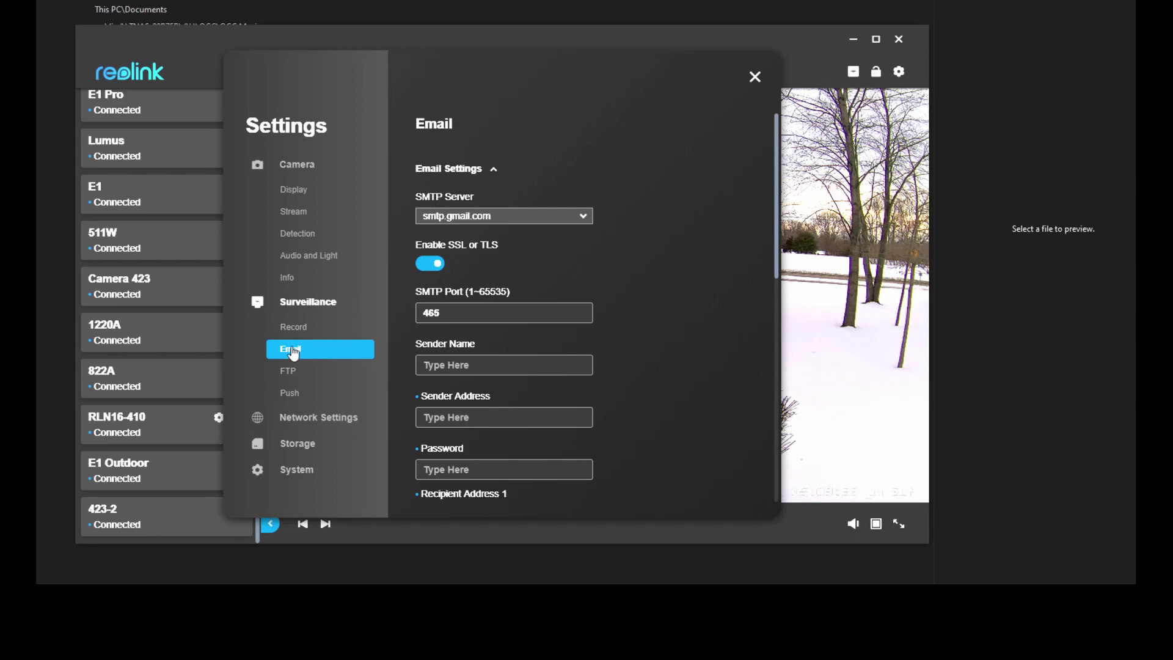
{"action": "left_click", "coordinate": [299, 371]}
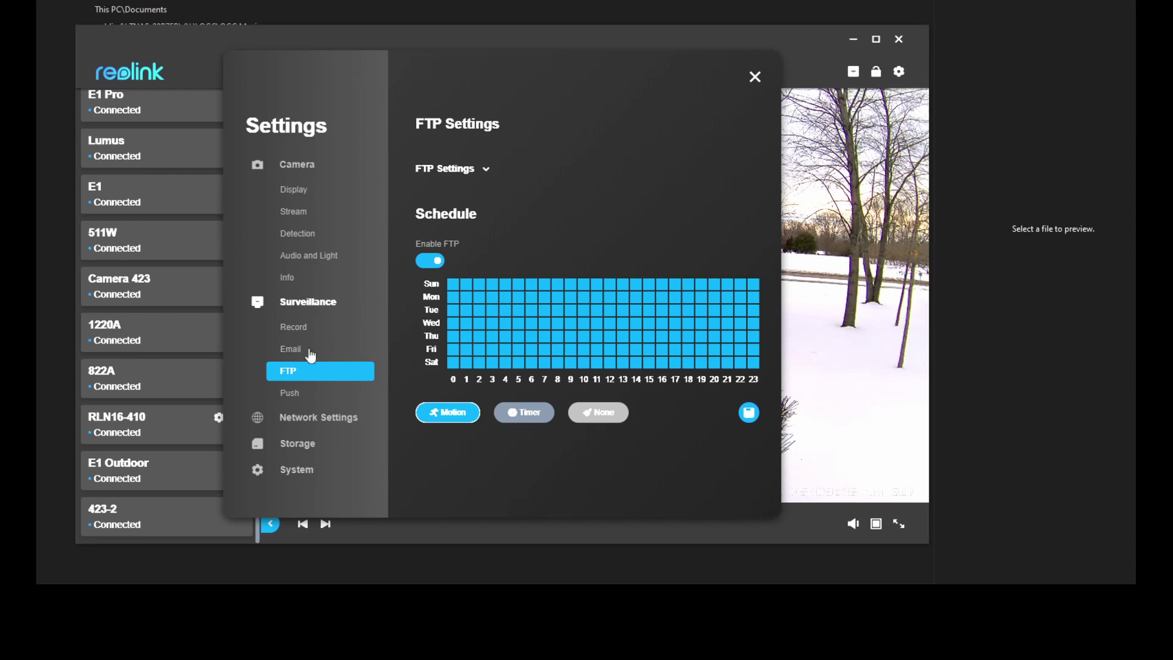
{"action": "left_click", "coordinate": [299, 394]}
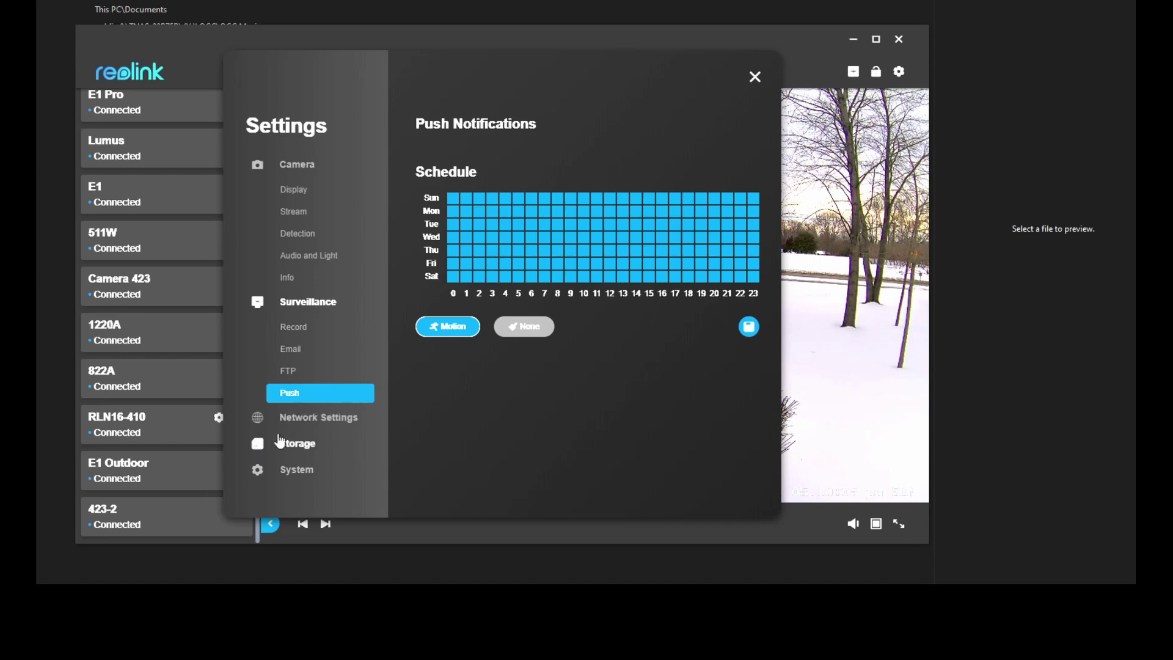
- Review the camera's network status and the advanced network options, including UPnP, UID, DDNS, NTP and ports
{"action": "left_click", "coordinate": [354, 420]}
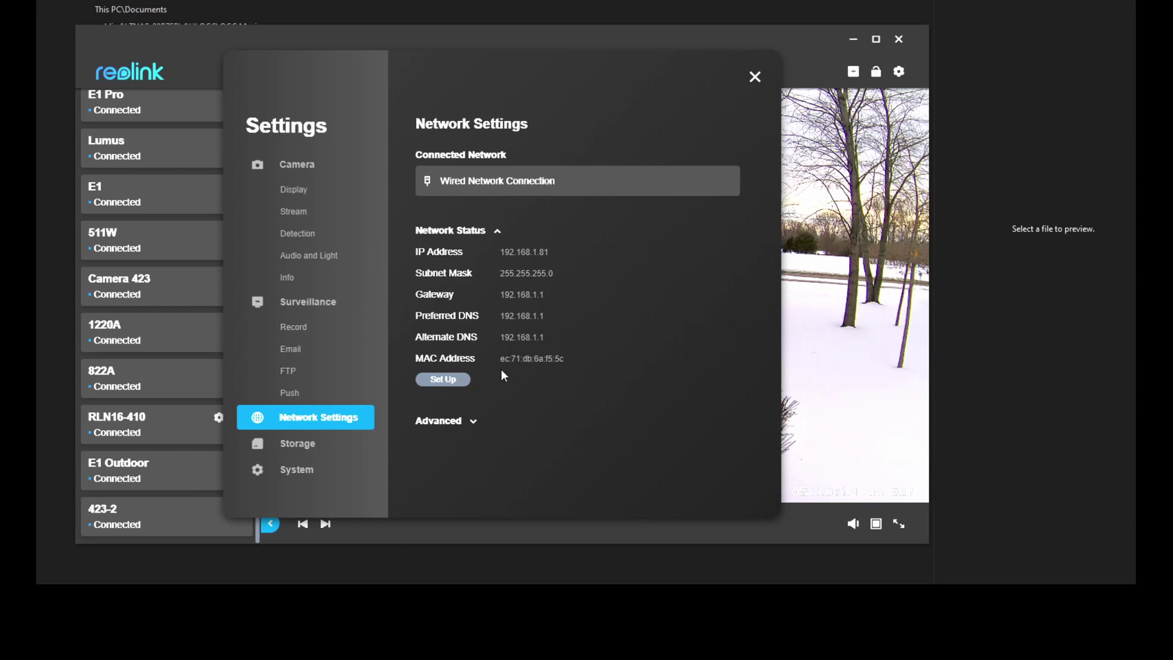
{"action": "left_click", "coordinate": [439, 423]}
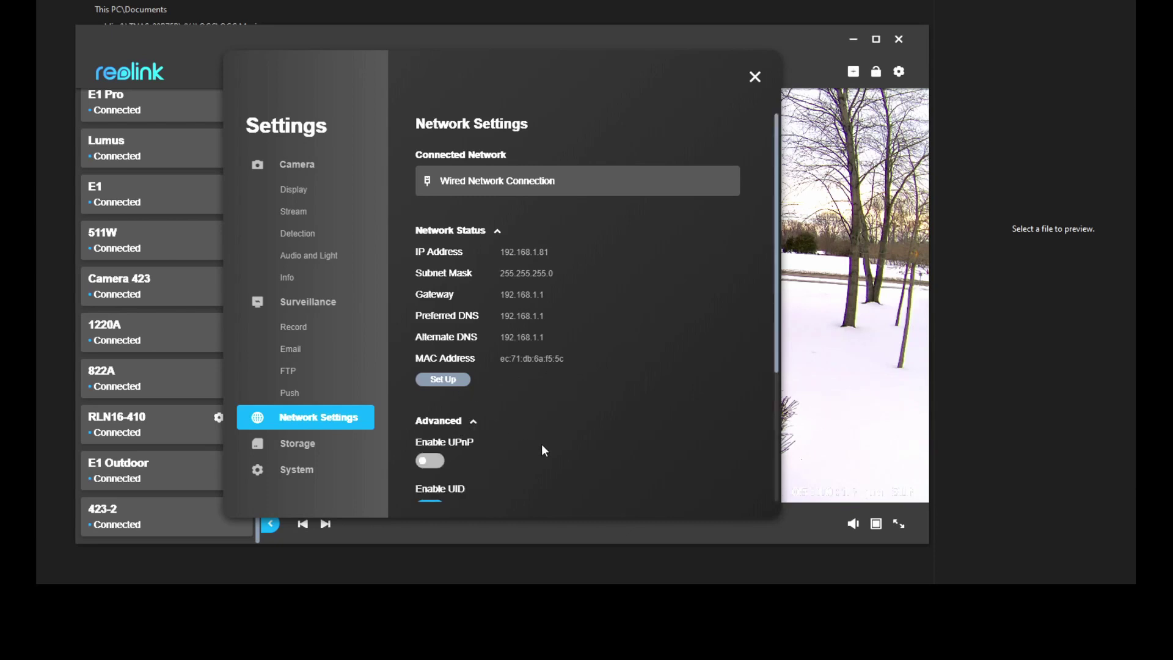
{"action": "scroll", "coordinate": [542, 451], "scroll_direction": "down", "scroll_amount": 3}
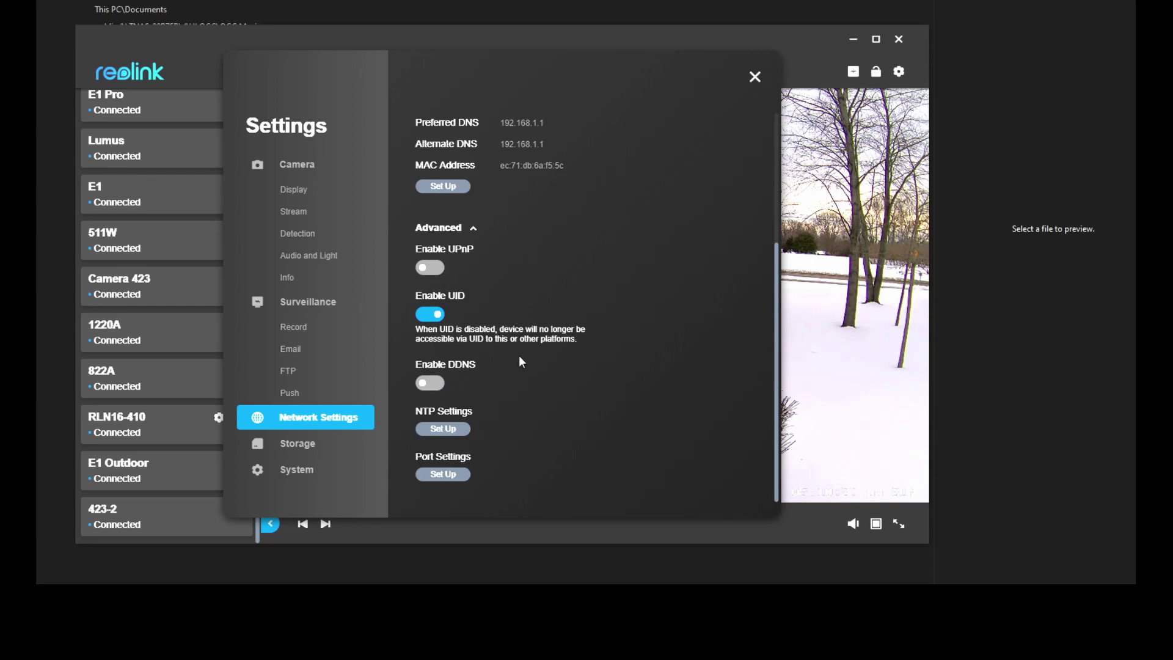
- Review the camera's storage status and its System pages for user management, date and time, and maintenance
{"action": "left_click", "coordinate": [299, 444]}
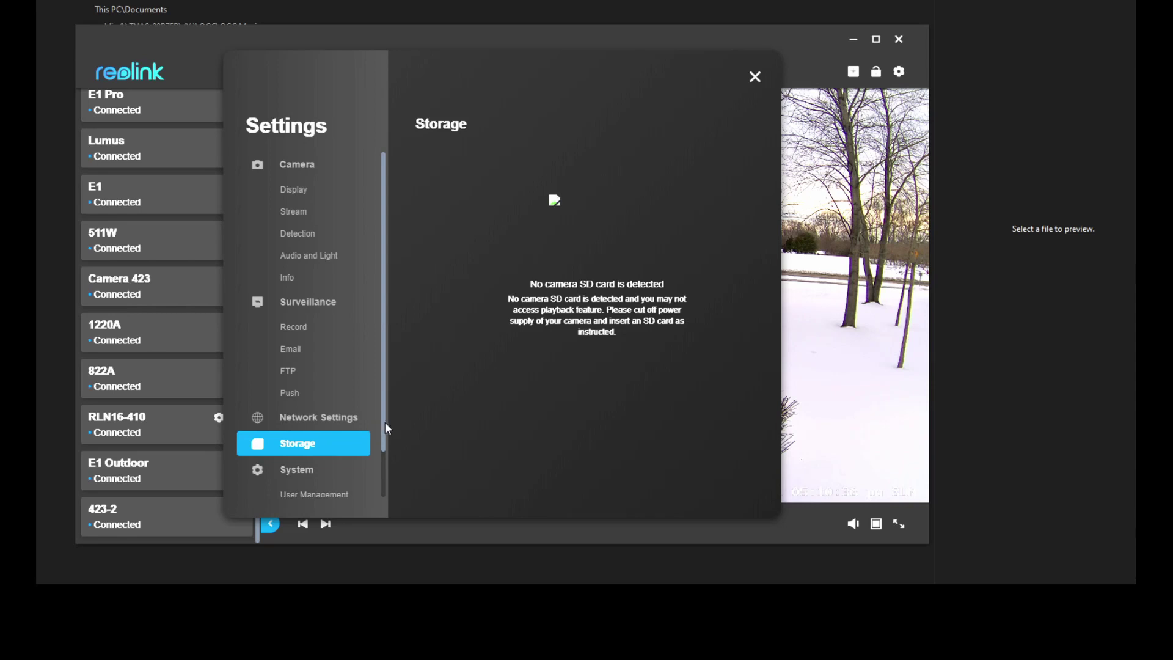
{"action": "scroll", "coordinate": [382, 452], "scroll_direction": "down", "scroll_amount": 2}
{"action": "left_click", "coordinate": [328, 446]}
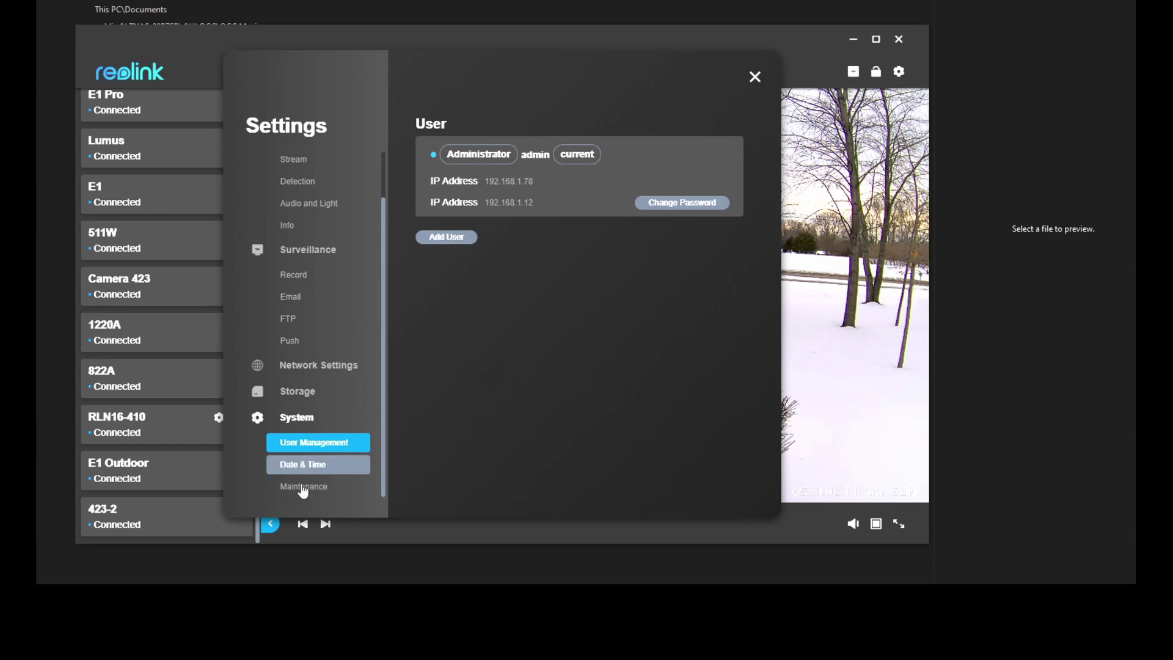
{"action": "left_click", "coordinate": [311, 467]}
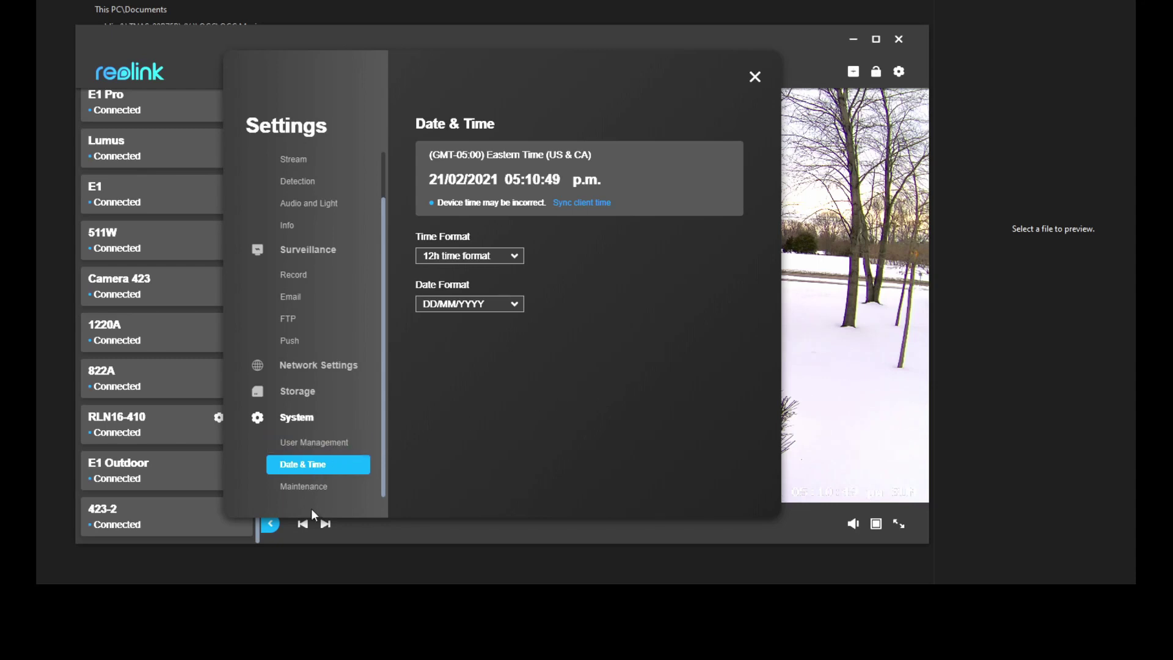
{"action": "left_click", "coordinate": [316, 490]}
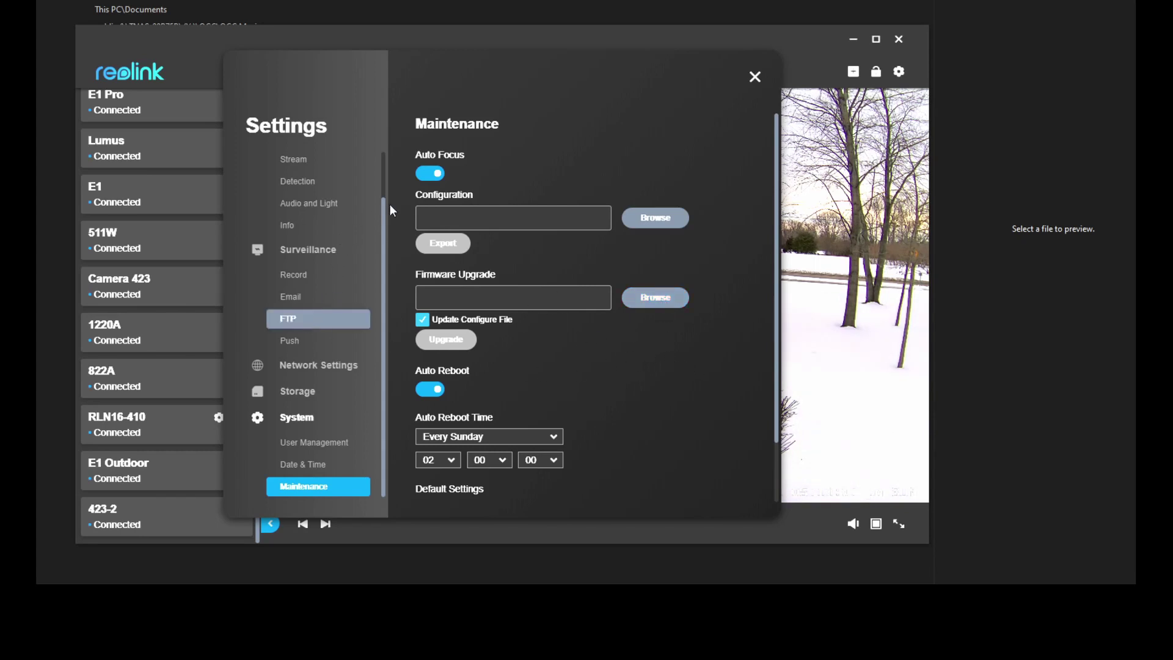
- Open the camera's Stream settings to examine the Clear and Fluent resolution, frame rate and bitrate
{"action": "scroll", "coordinate": [382, 162], "scroll_direction": "up", "scroll_amount": 1}
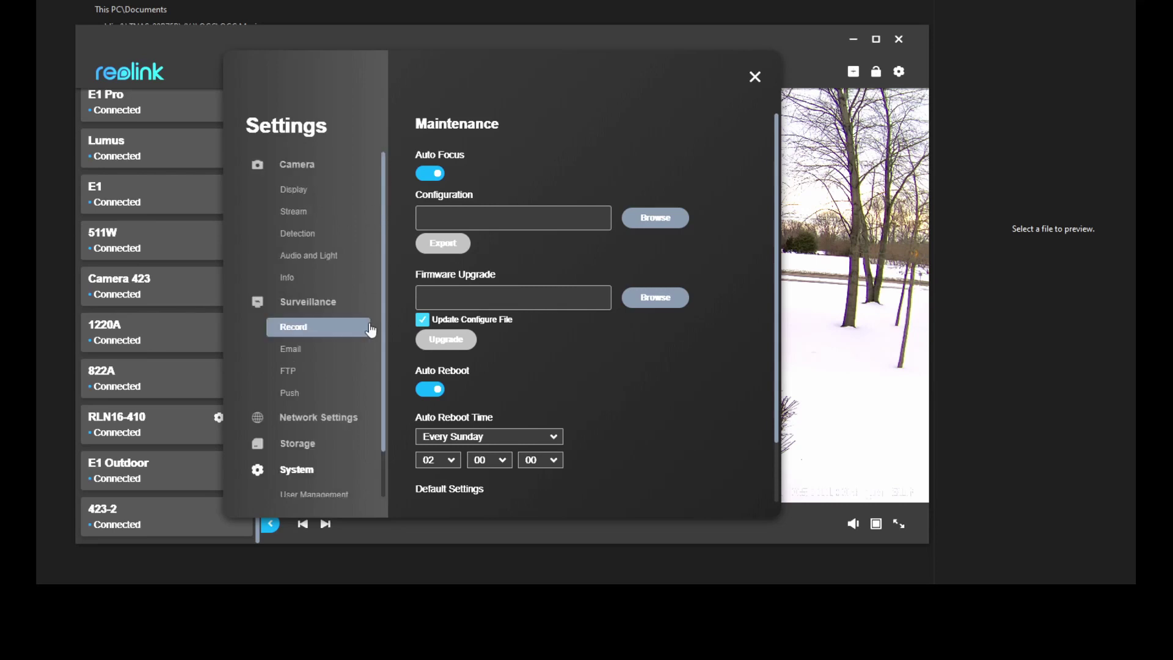
{"action": "left_click", "coordinate": [301, 213]}
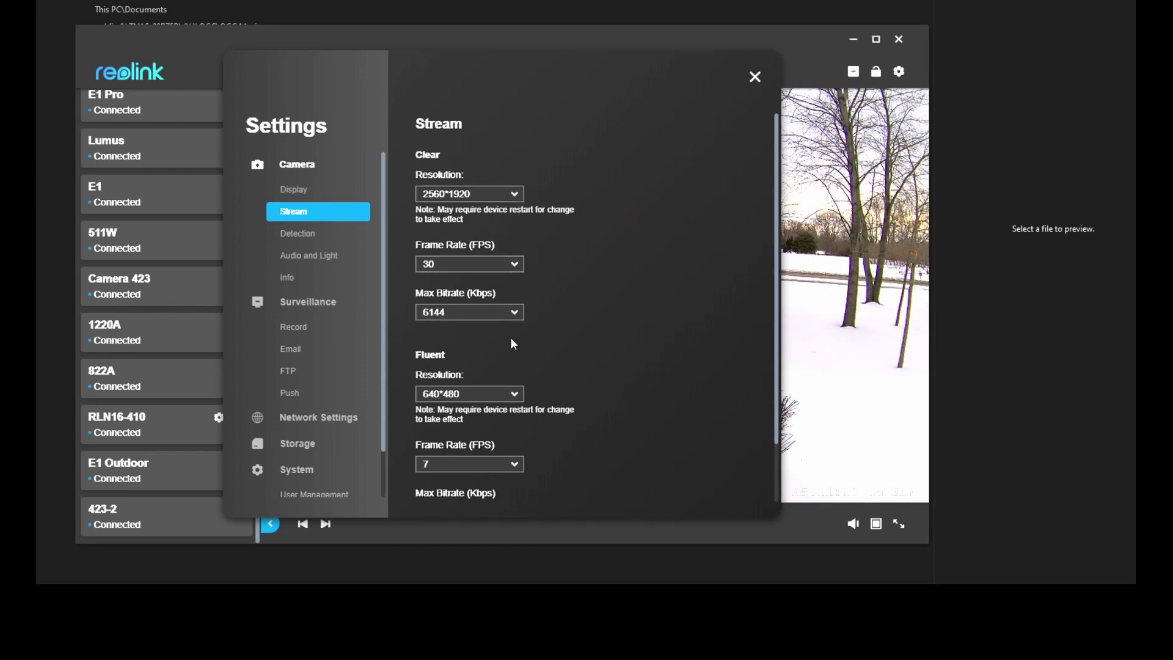
- Examine the available Clear stream resolutions and frame rates, review the Fluent stream values, and close the camera settings
{"action": "left_click", "coordinate": [515, 194]}
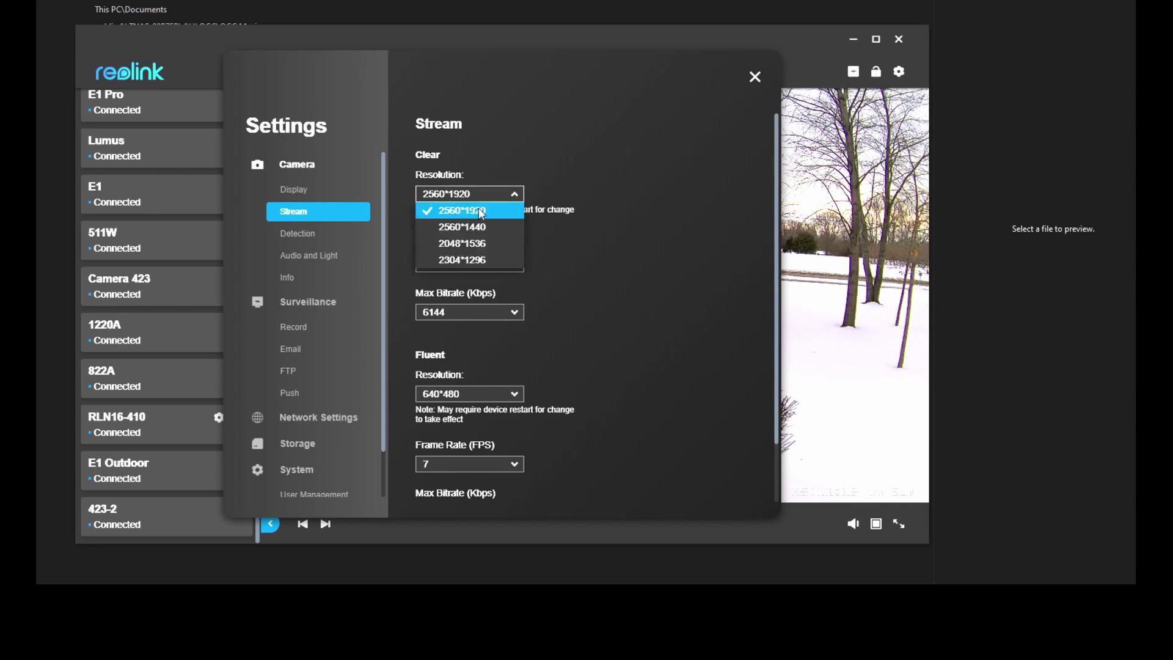
{"action": "left_click", "coordinate": [563, 192]}
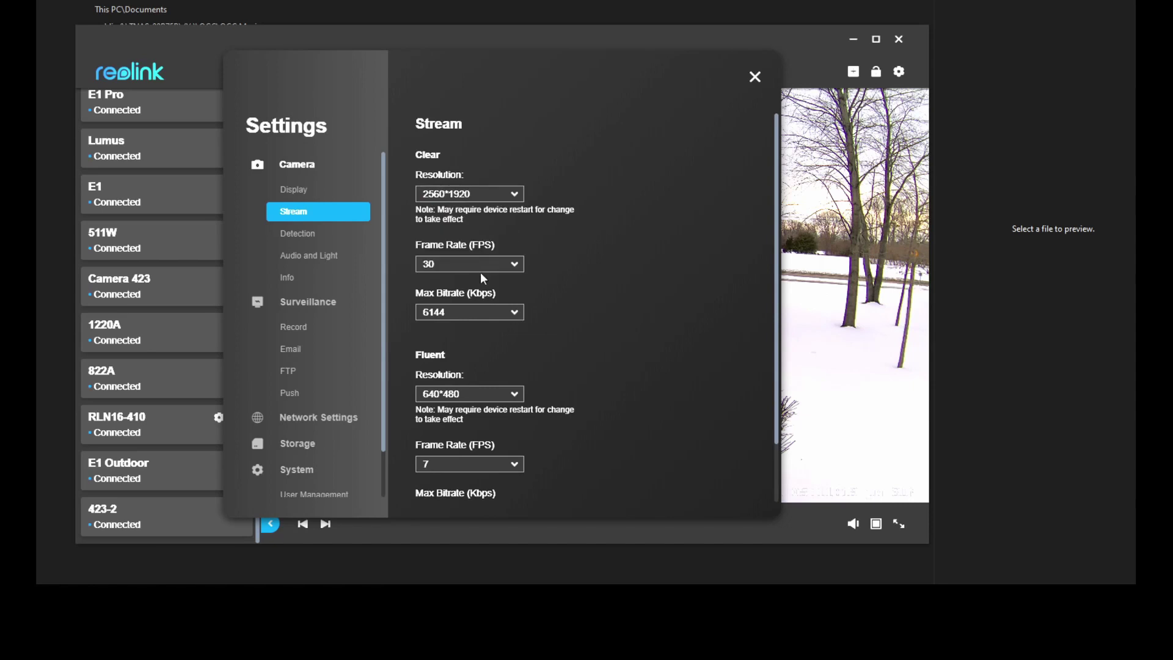
{"action": "left_click", "coordinate": [515, 264]}
{"action": "left_click", "coordinate": [547, 284]}
{"action": "scroll", "coordinate": [536, 320], "scroll_direction": "down", "scroll_amount": 1}
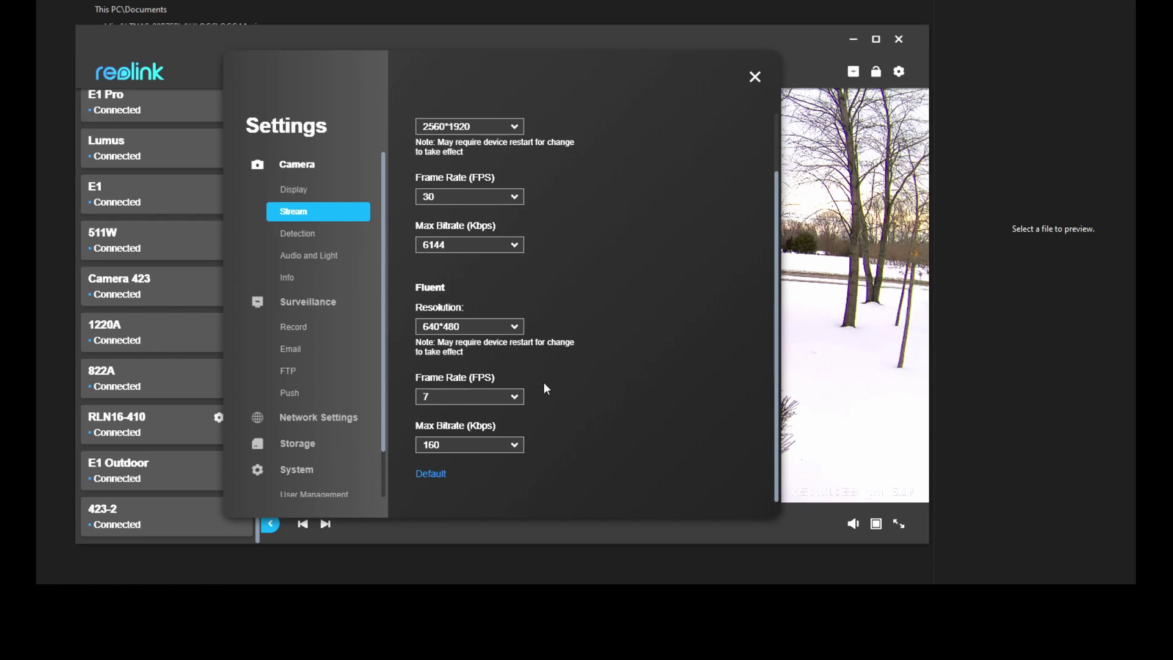
{"action": "scroll", "coordinate": [545, 385], "scroll_direction": "up", "scroll_amount": 1}
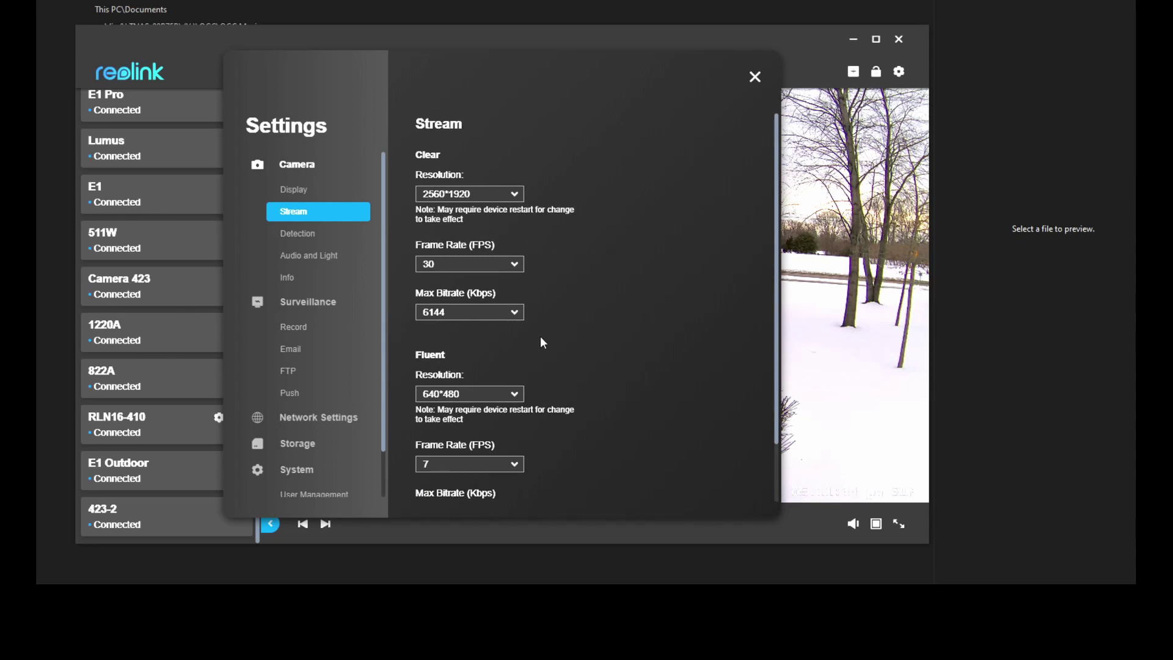
{"action": "scroll", "coordinate": [540, 336], "scroll_direction": "down", "scroll_amount": 1}
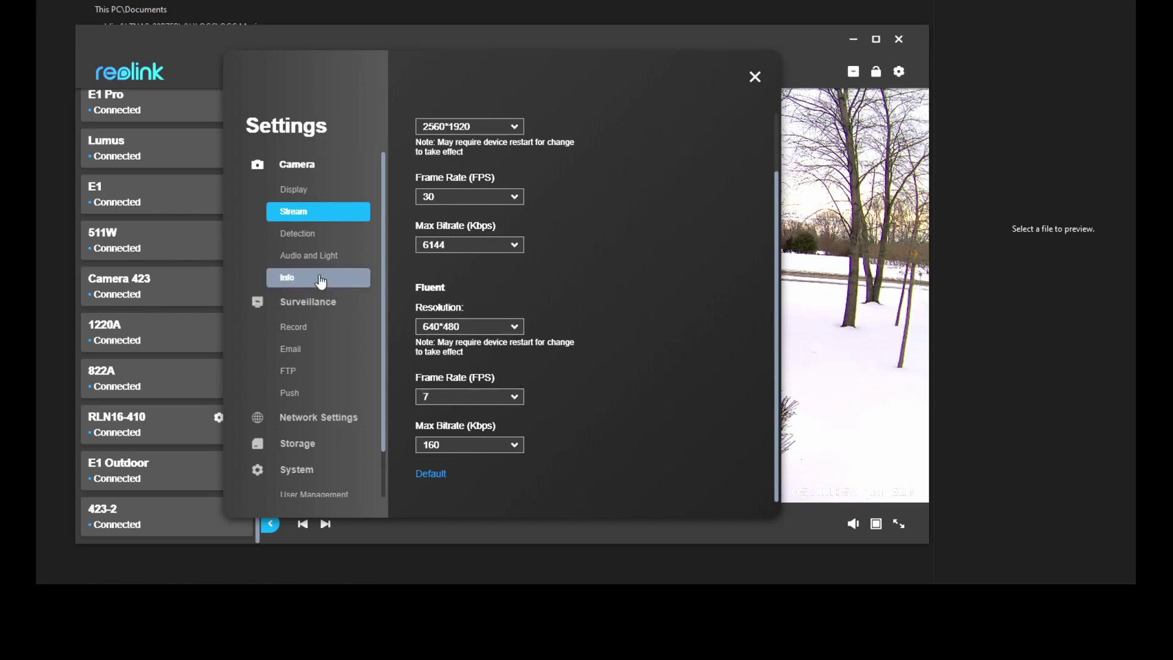
{"action": "scroll", "coordinate": [340, 403], "scroll_direction": "down", "scroll_amount": 1}
{"action": "scroll", "coordinate": [339, 367], "scroll_direction": "up", "scroll_amount": 1}
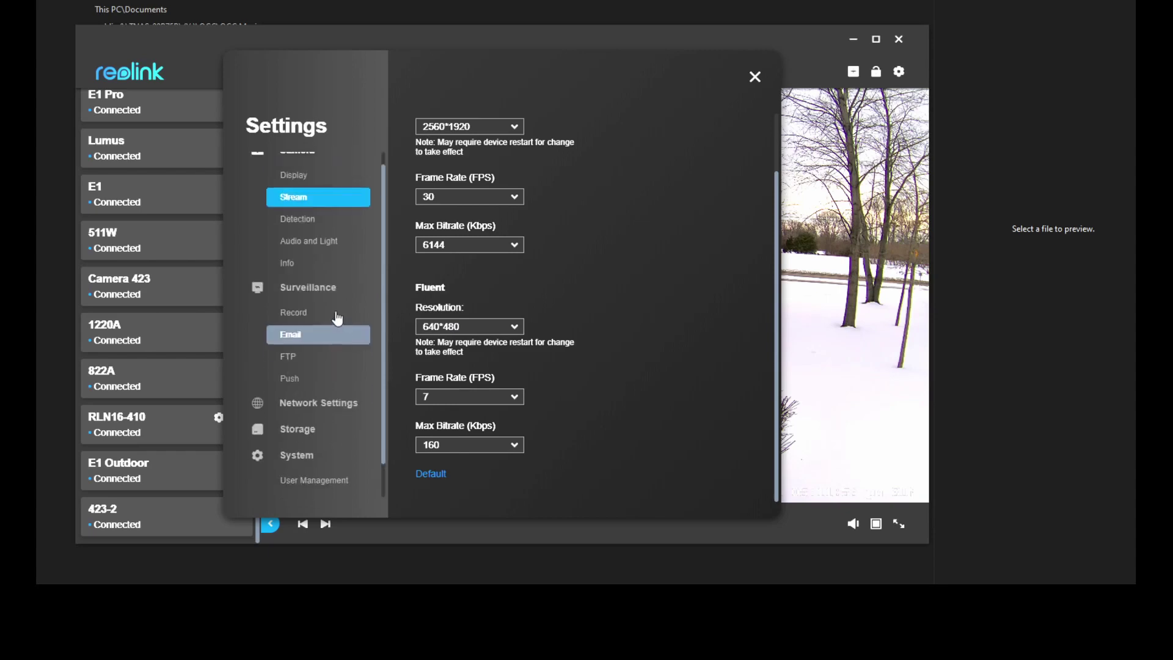
{"action": "left_click", "coordinate": [755, 77]}
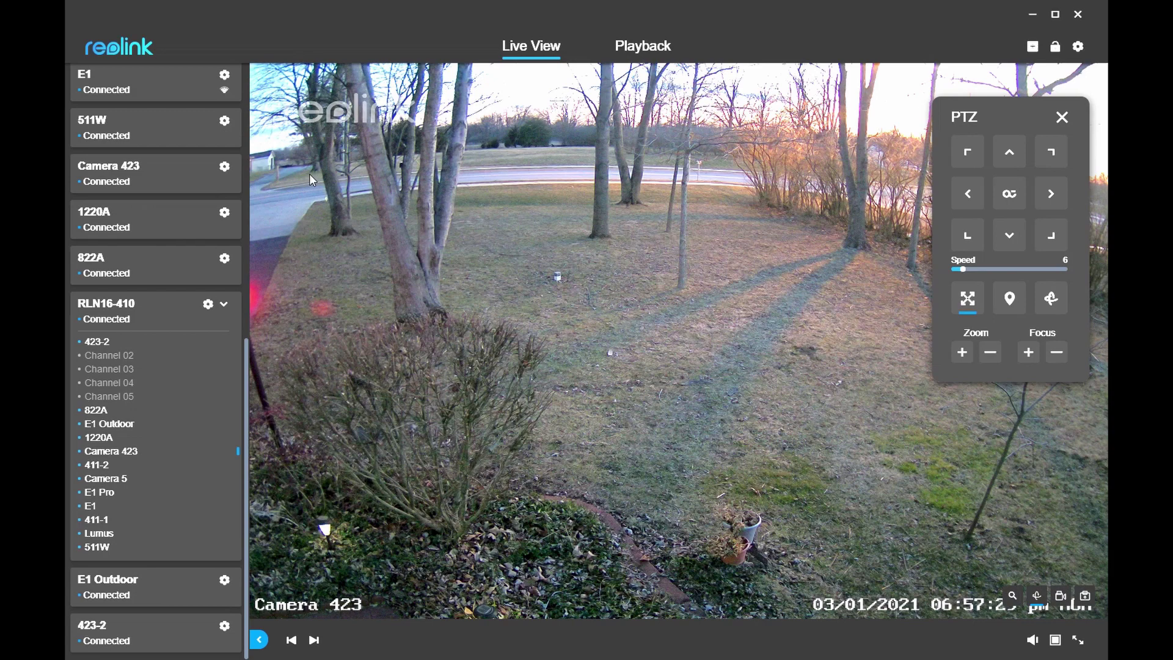
- Switch to recorded playback and load Camera 423 into the empty viewing area
{"action": "left_click", "coordinate": [189, 180]}
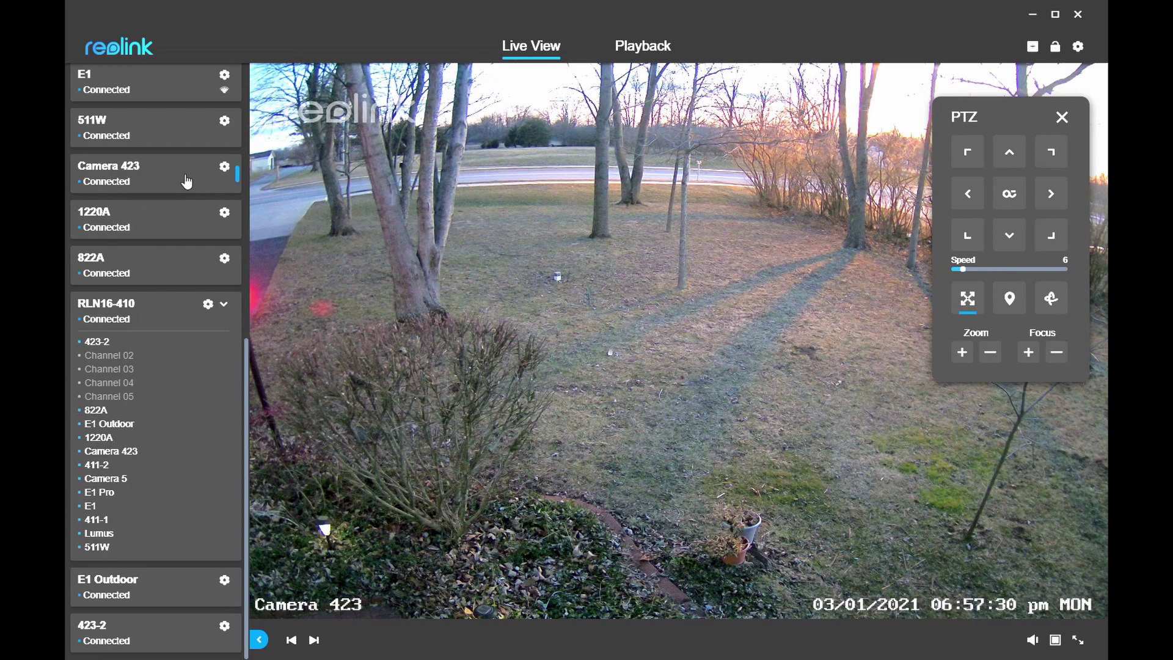
{"action": "left_click", "coordinate": [642, 46]}
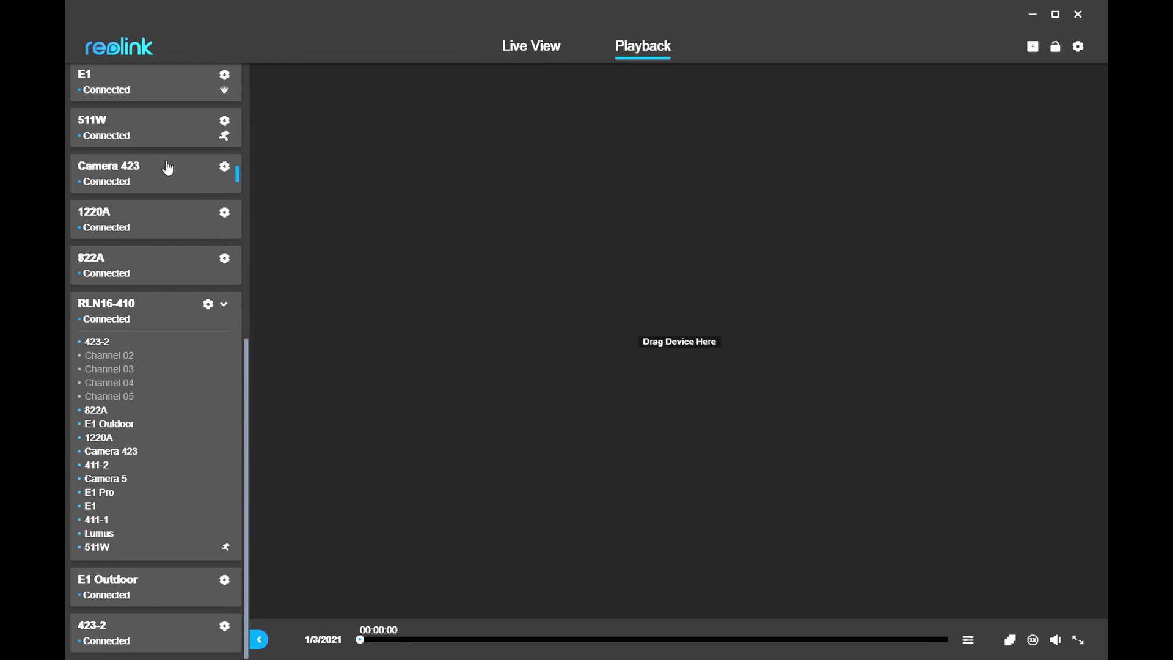
{"action": "left_click_drag", "start_coordinate": [164, 170], "coordinate": [472, 271]}
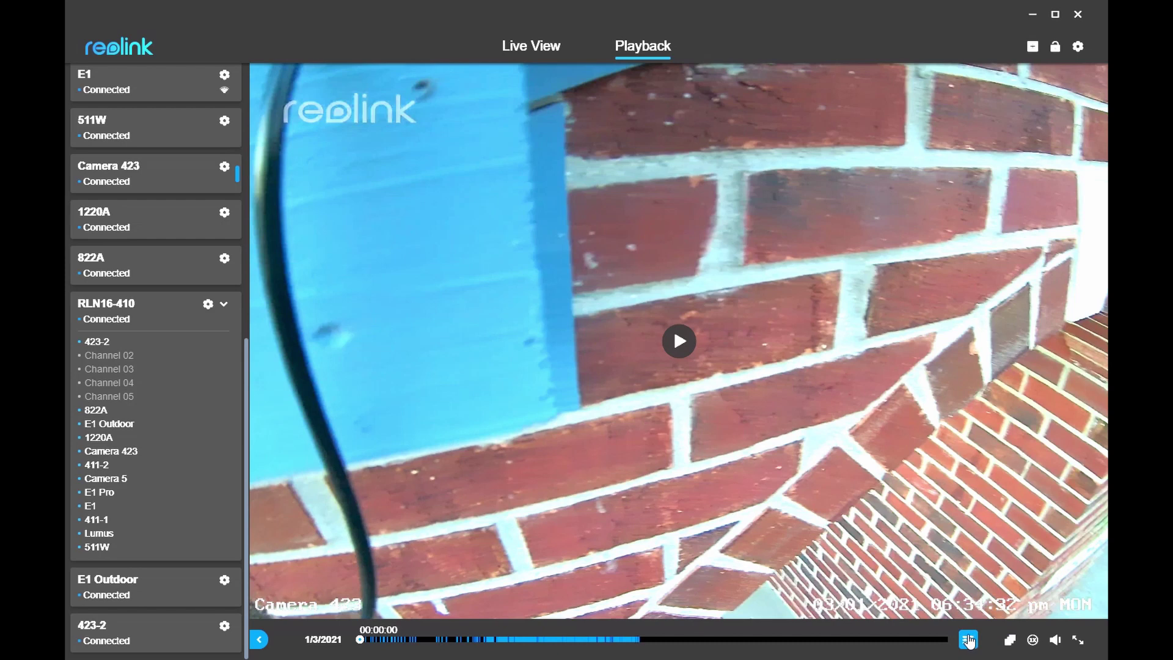
- Expand the playback timeline, set the stream quality to Clear, and start Camera 423's March 1 recording at 14:25:52
{"action": "left_click", "coordinate": [969, 638]}
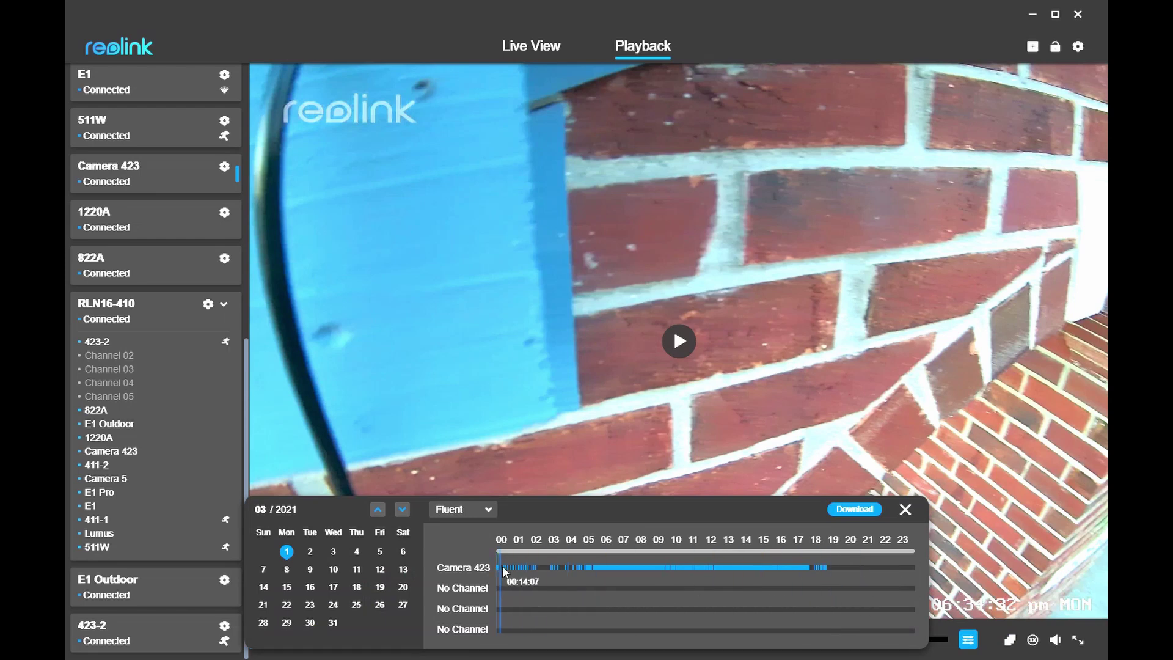
{"action": "left_click", "coordinate": [478, 513]}
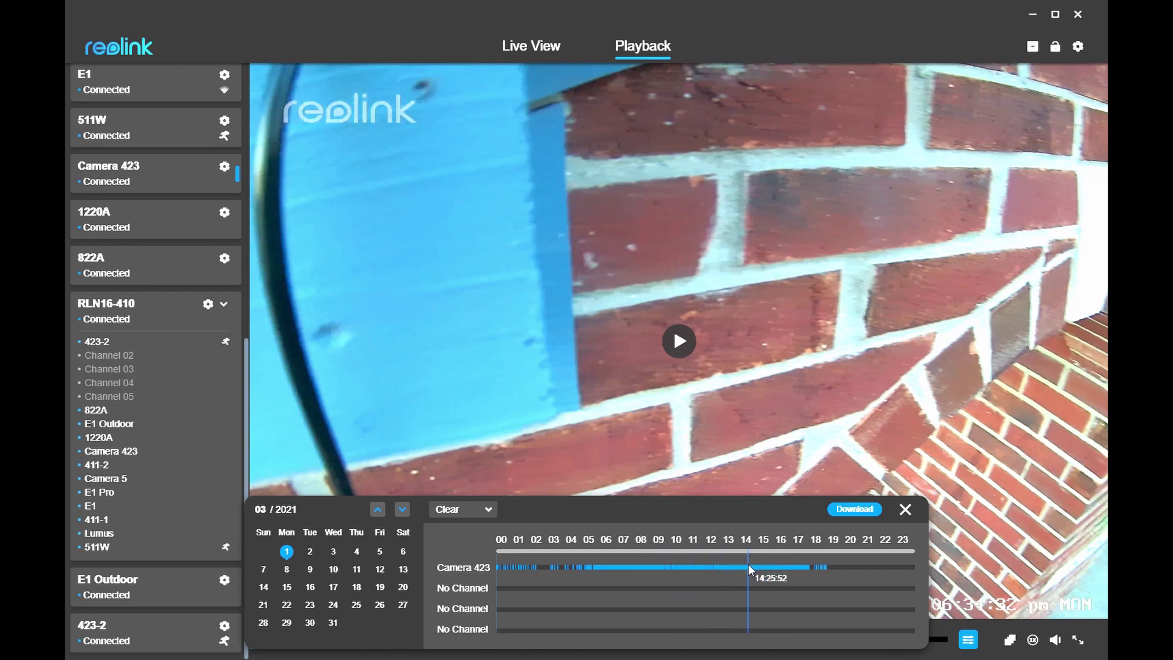
{"action": "left_click", "coordinate": [748, 567]}
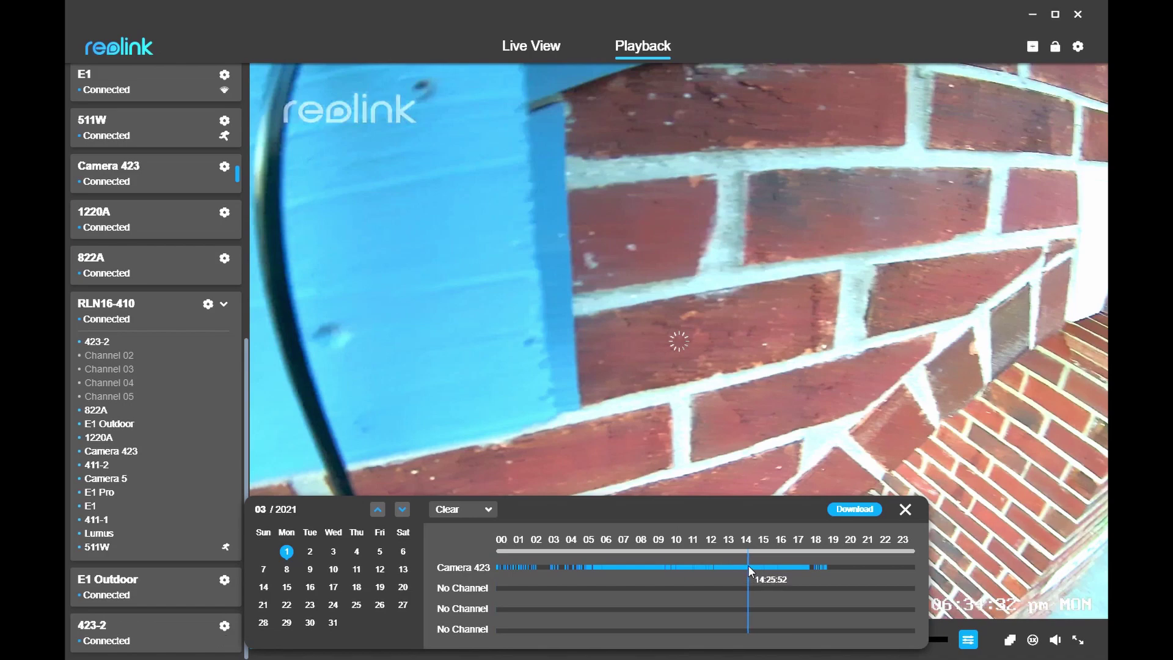